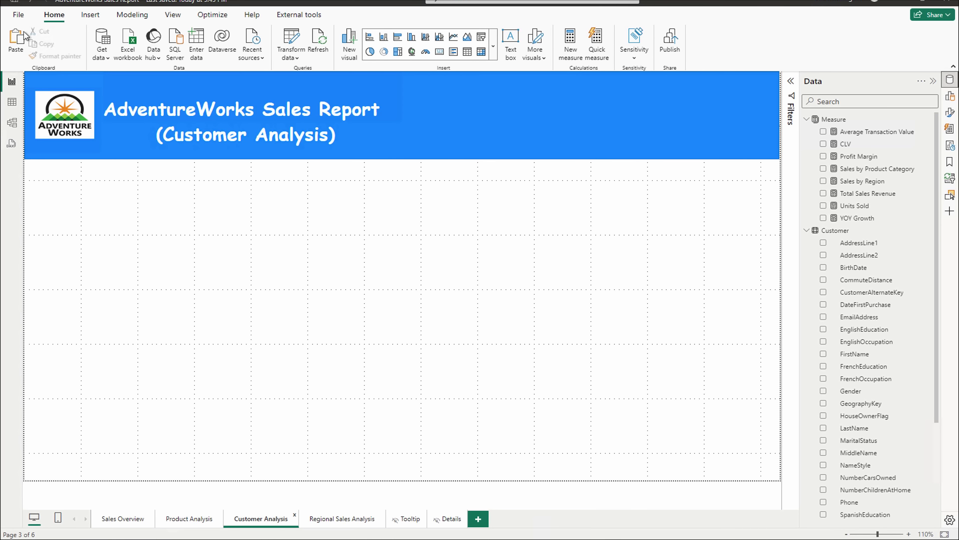
# - Paste the copied Class slicer without syncing it, and turn on its visual border with 10 px rounded corners
pyautogui.click(23, 38)
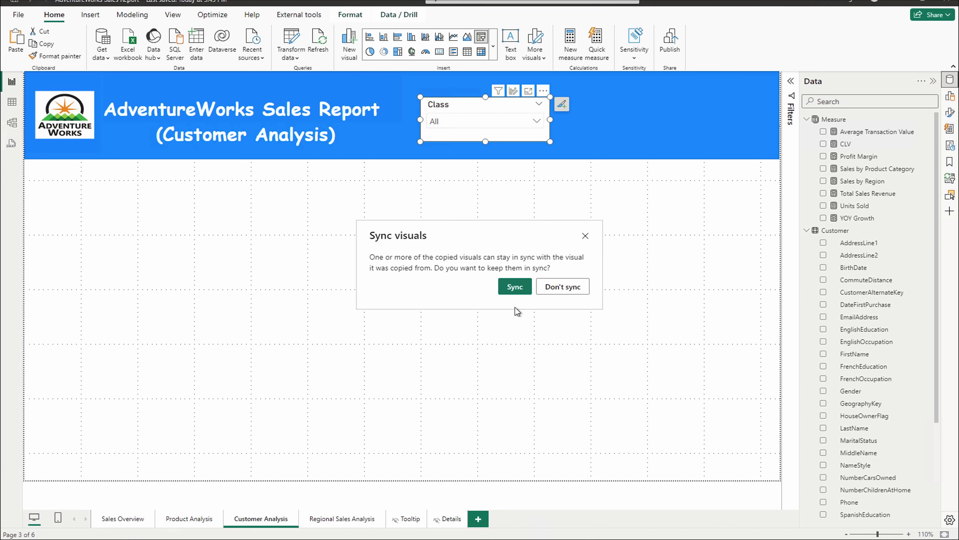
pyautogui.click(571, 288)
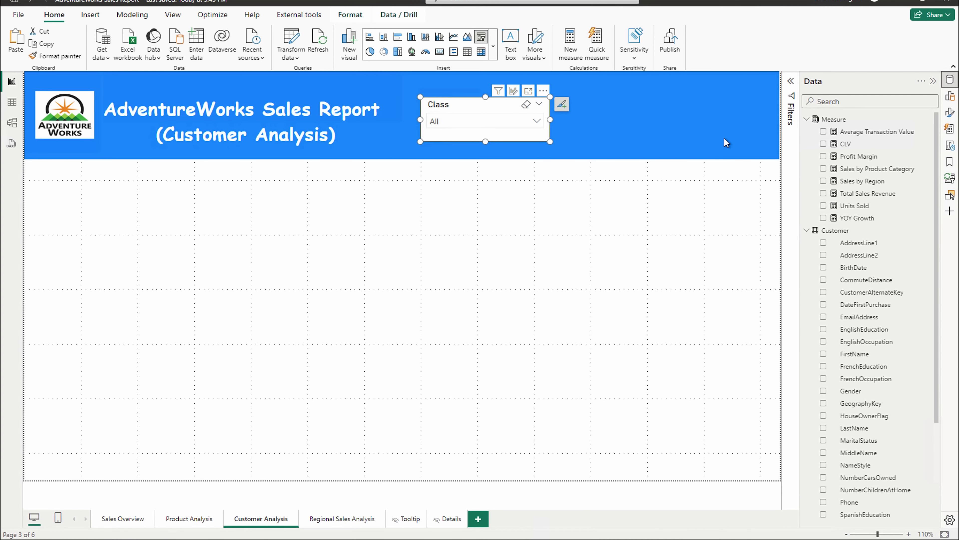
pyautogui.click(949, 112)
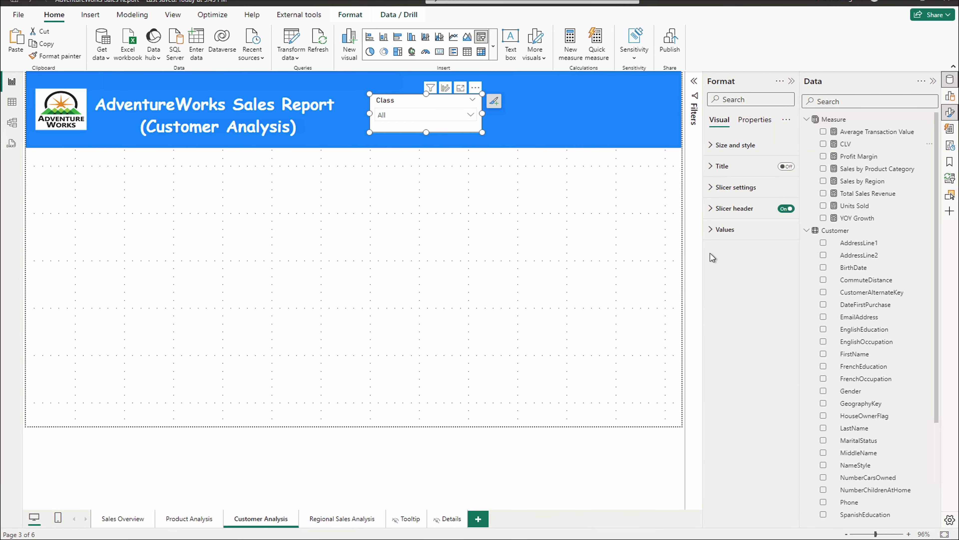
pyautogui.click(712, 189)
pyautogui.click(710, 189)
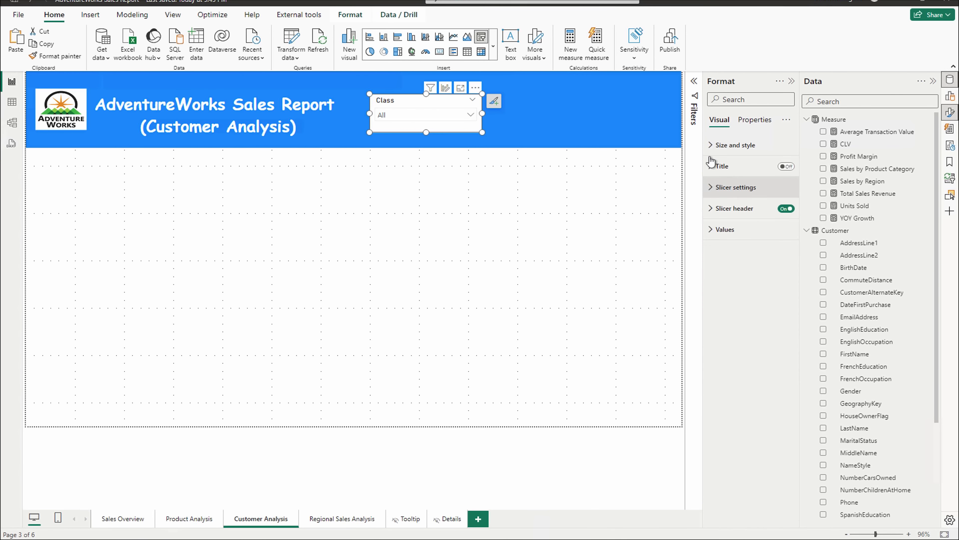
pyautogui.click(713, 145)
pyautogui.scroll(-4, 749, 374)
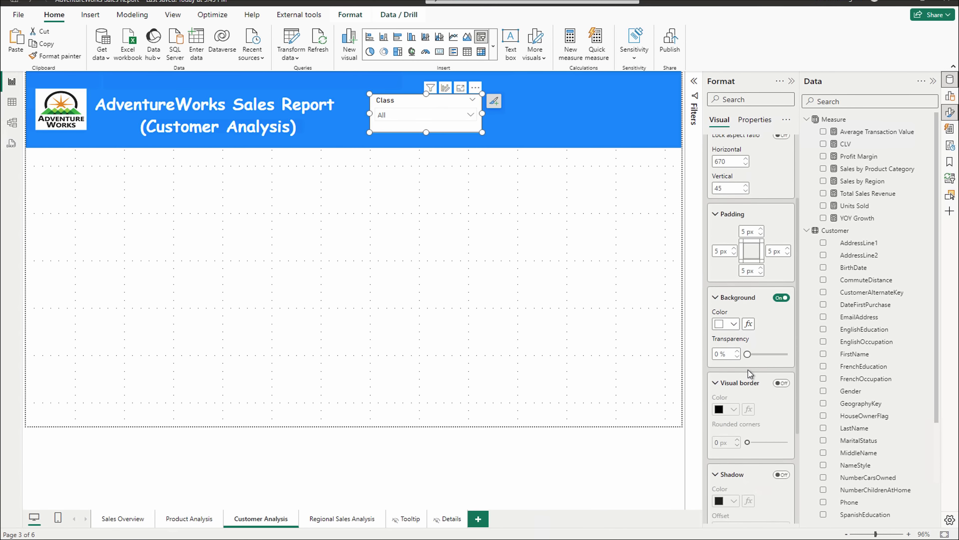
pyautogui.click(781, 346)
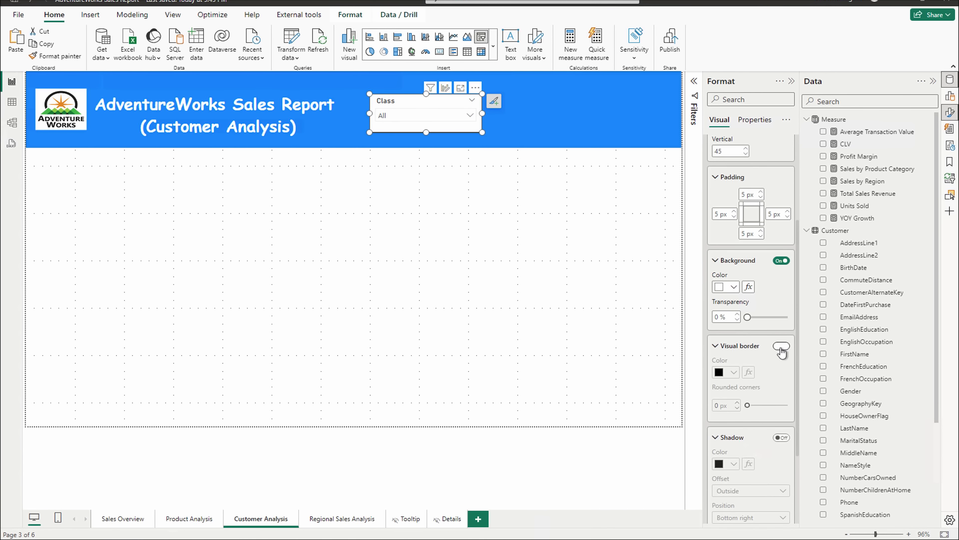
pyautogui.click(718, 403)
pyautogui.write('10')
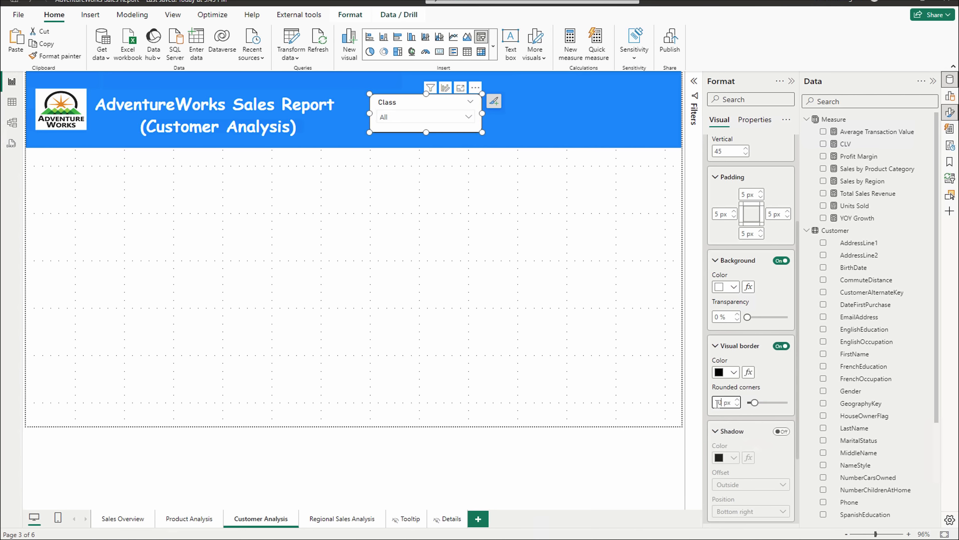
pyautogui.click(606, 350)
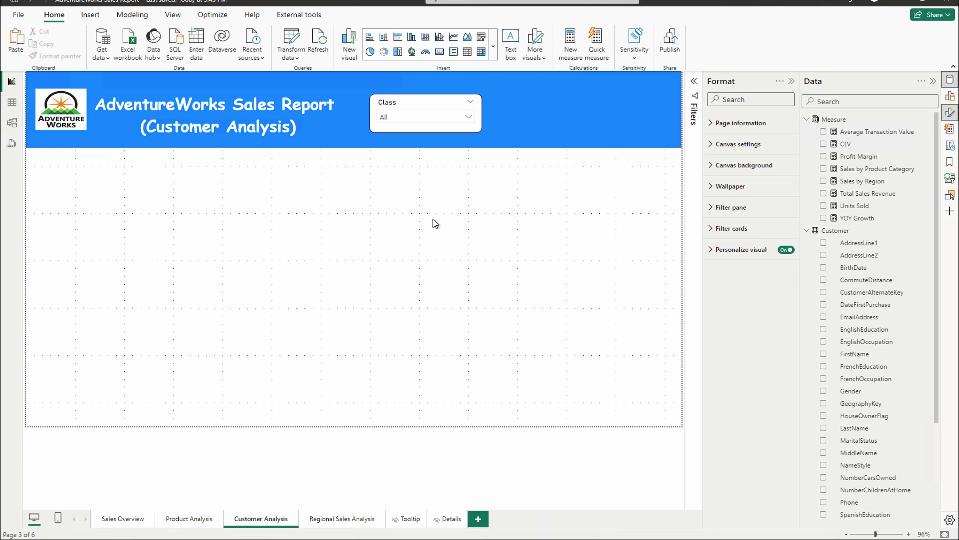
# - Duplicate the Class slicer and place the two side by side in the header, at about 713 and 1004 horizontal, both at 38 vertical
pyautogui.click(432, 127)
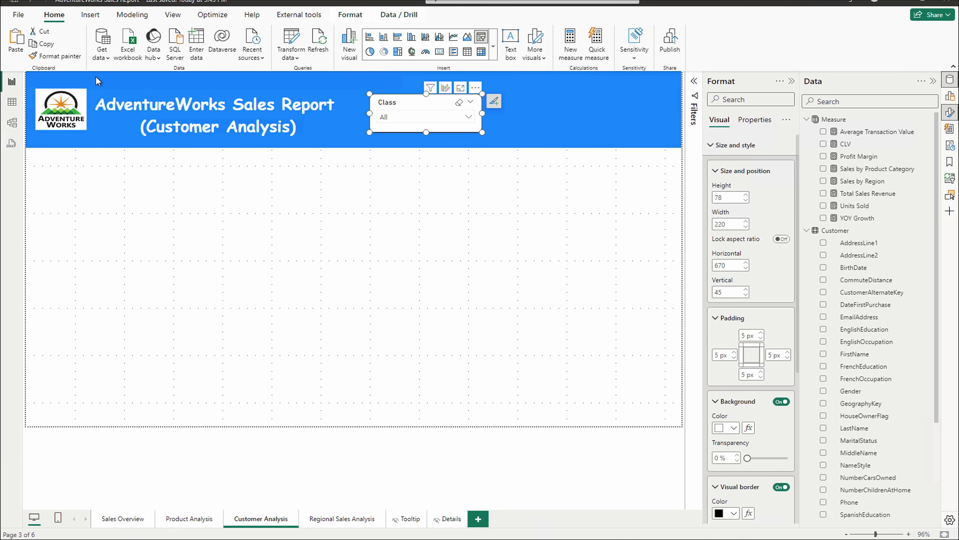
pyautogui.click(50, 45)
pyautogui.click(9, 42)
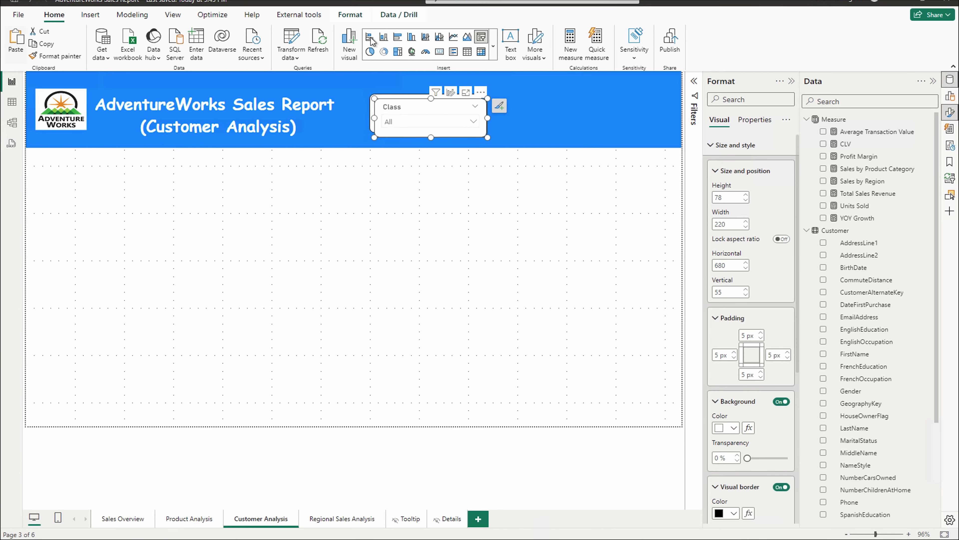
pyautogui.moveTo(435, 118); pyautogui.dragTo(597, 98)
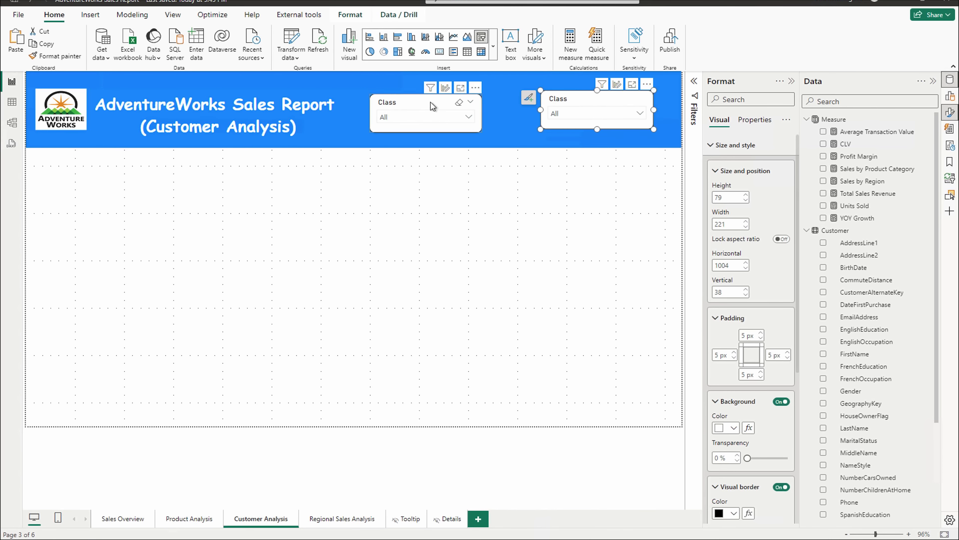
pyautogui.moveTo(433, 107); pyautogui.dragTo(454, 98)
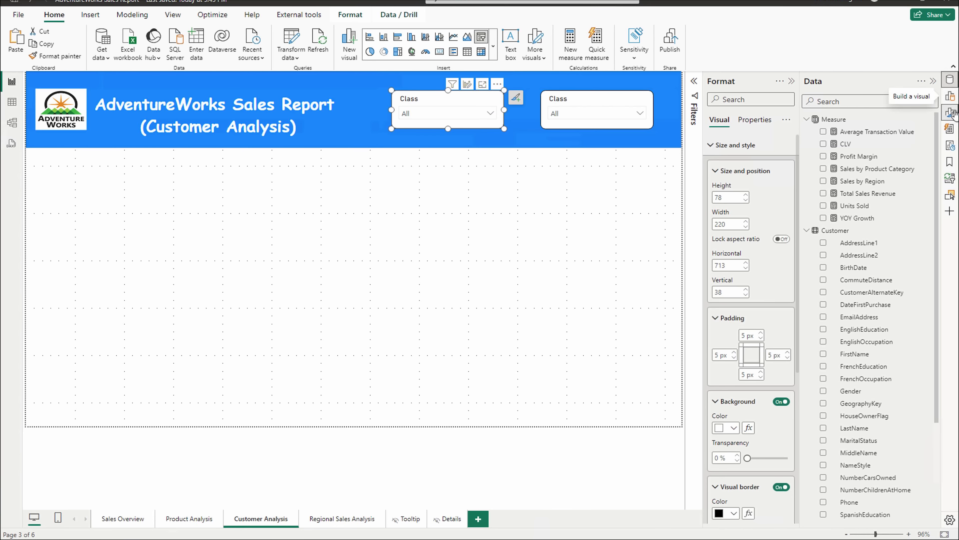
# - Replace the Class field of the slicer nearer the report title with HouseOwnerFlag
pyautogui.click(950, 96)
pyautogui.click(768, 153)
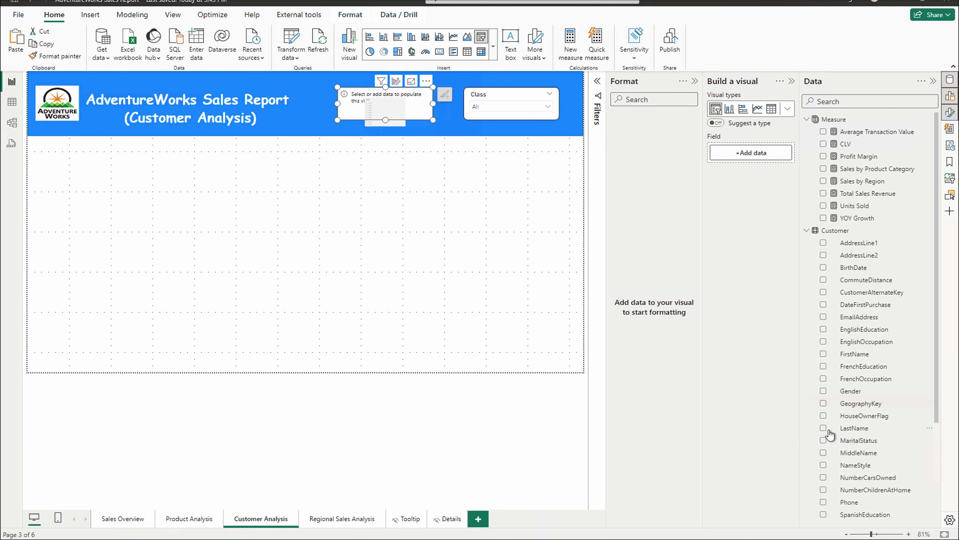
pyautogui.click(824, 415)
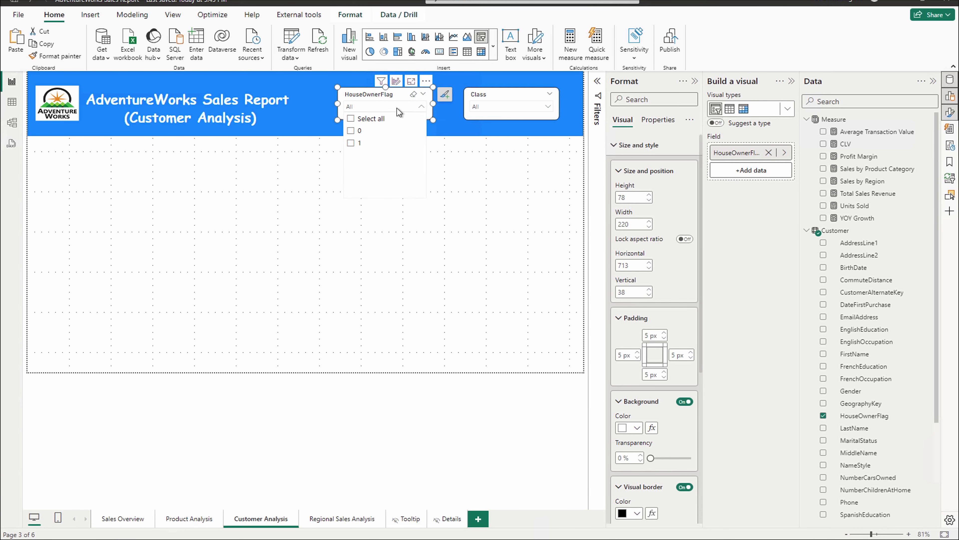
# - Replace the Class field of the remaining slicer with EnglishEducation and check its list of options
pyautogui.click(494, 101)
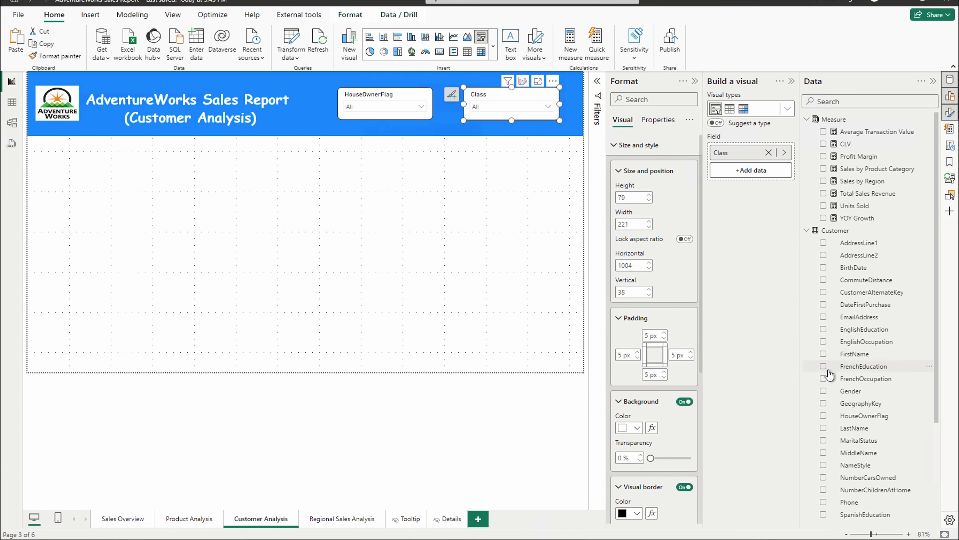
pyautogui.click(824, 330)
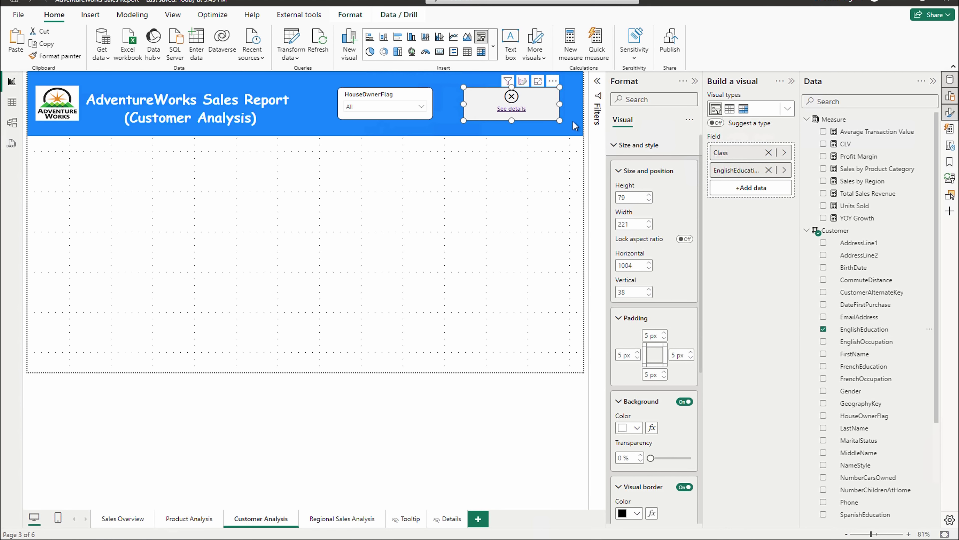
pyautogui.click(768, 153)
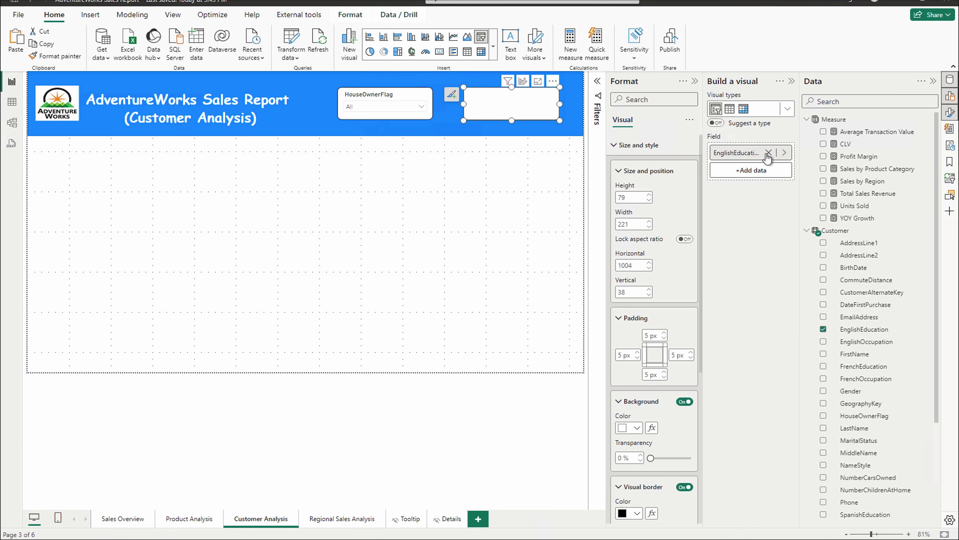
pyautogui.click(522, 106)
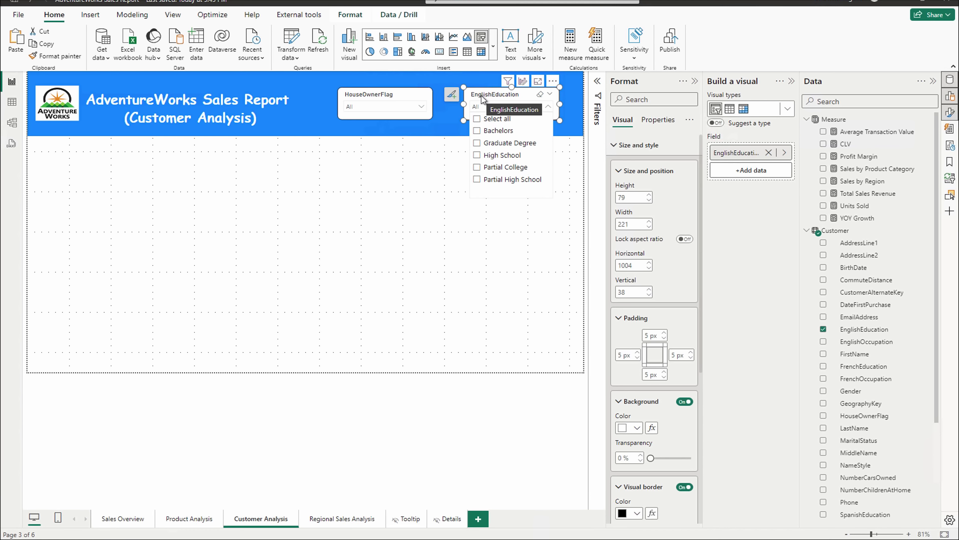
pyautogui.click(406, 178)
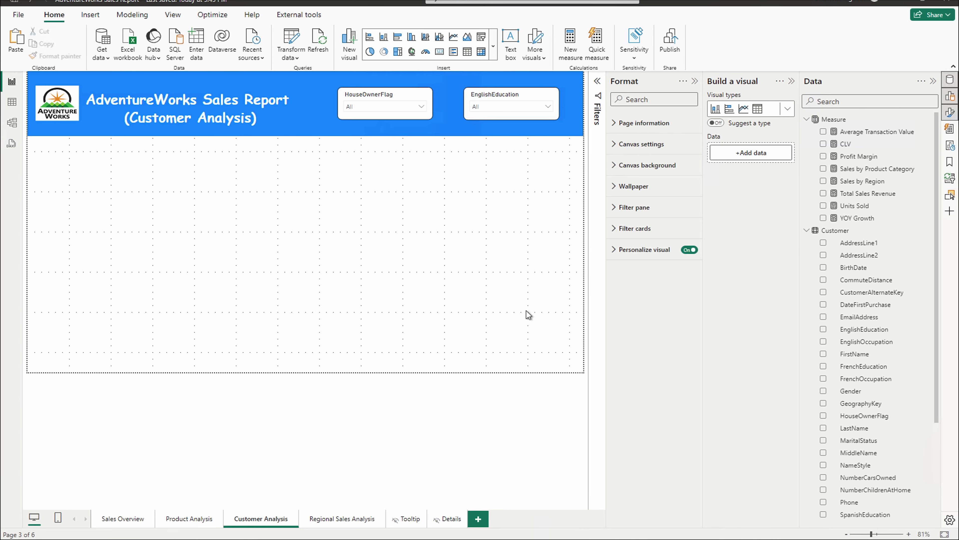
# - Create a clustered column chart of Total Sales Revenue by Gender below the header, about 598 wide and 384 high
pyautogui.click(825, 393)
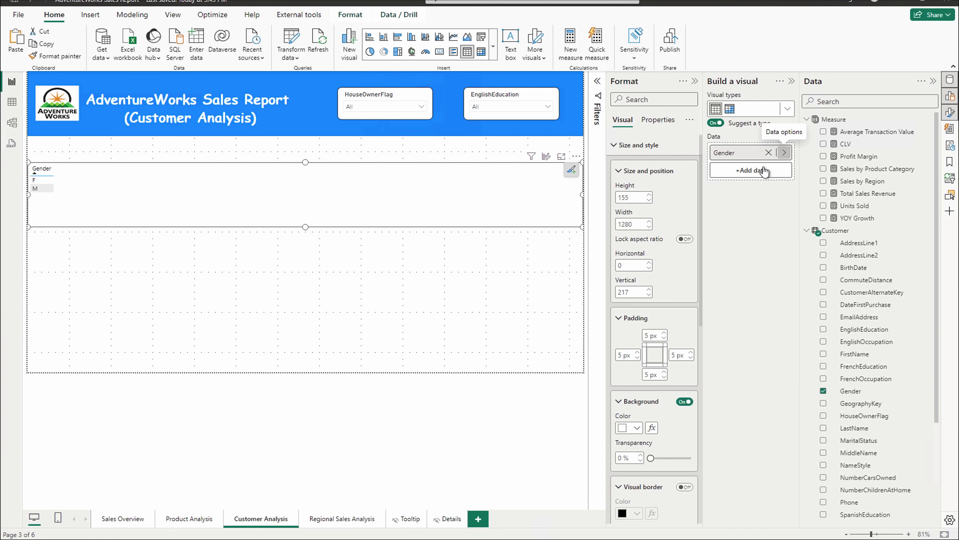
pyautogui.click(787, 109)
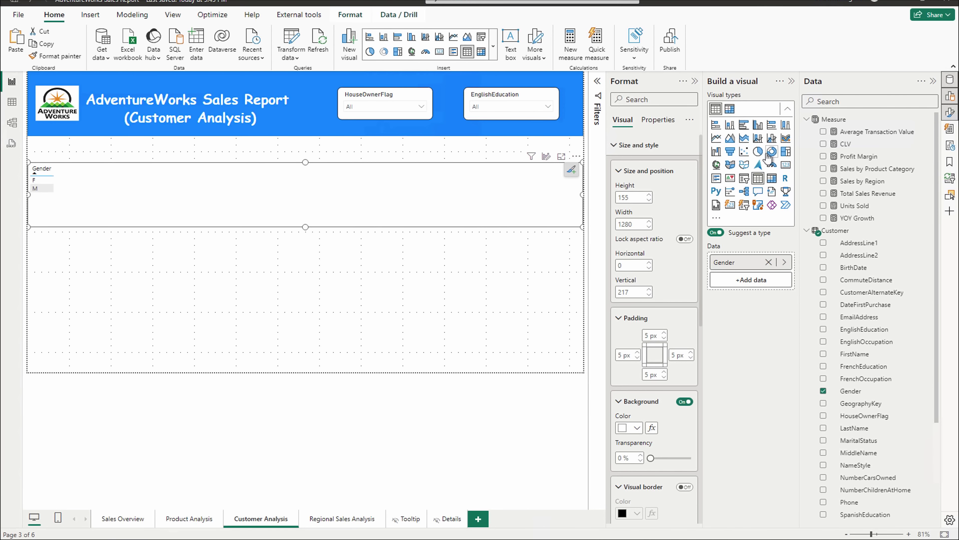
pyautogui.click(757, 125)
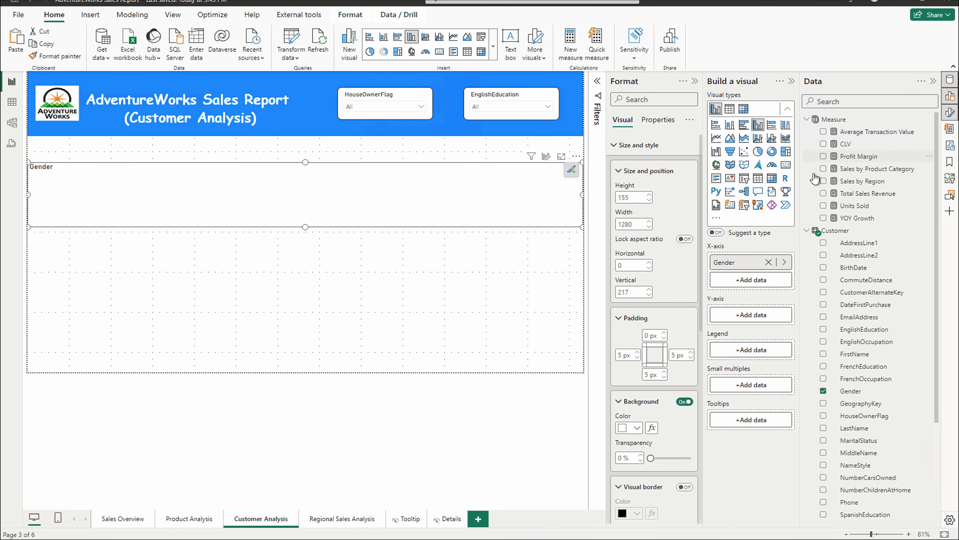
pyautogui.click(823, 181)
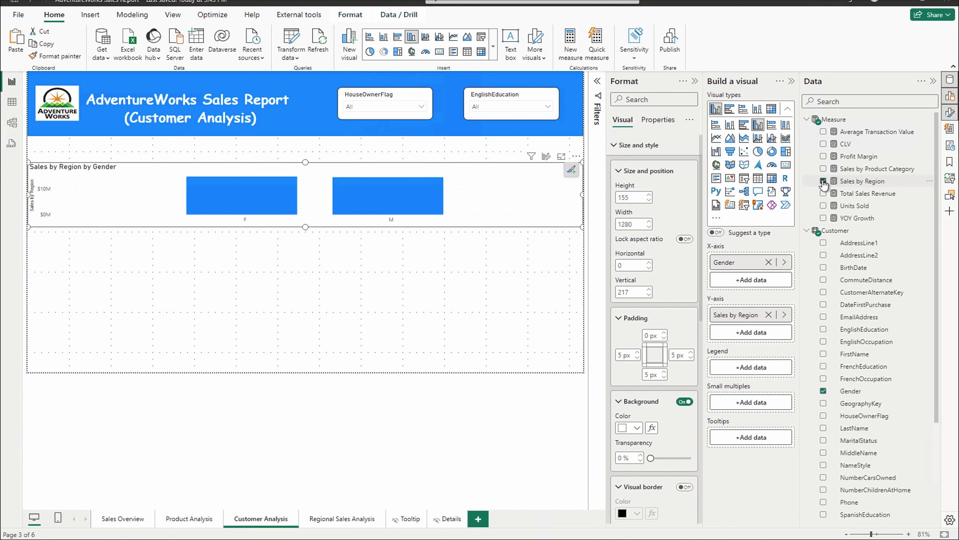
pyautogui.click(824, 181)
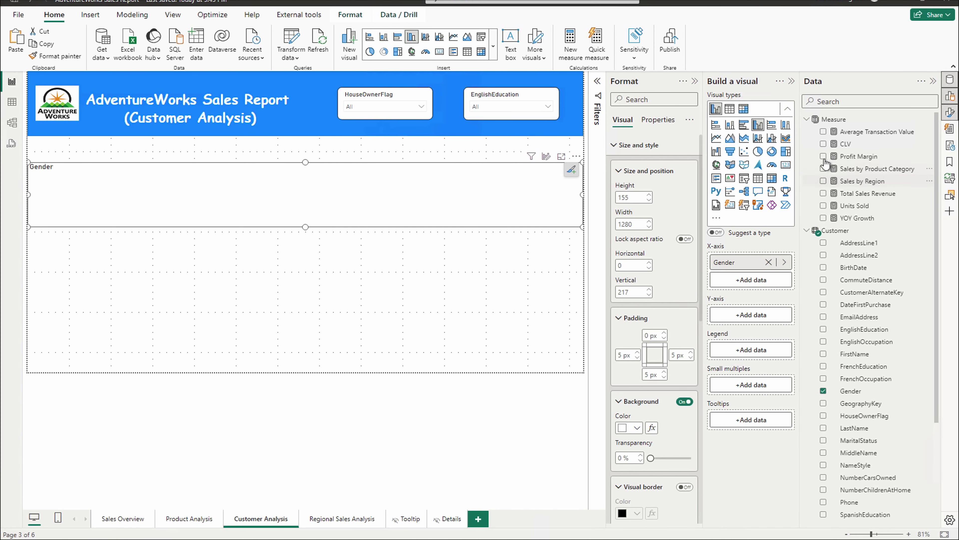
pyautogui.click(823, 193)
pyautogui.moveTo(582, 195); pyautogui.dragTo(287, 195)
pyautogui.moveTo(155, 229); pyautogui.dragTo(157, 322)
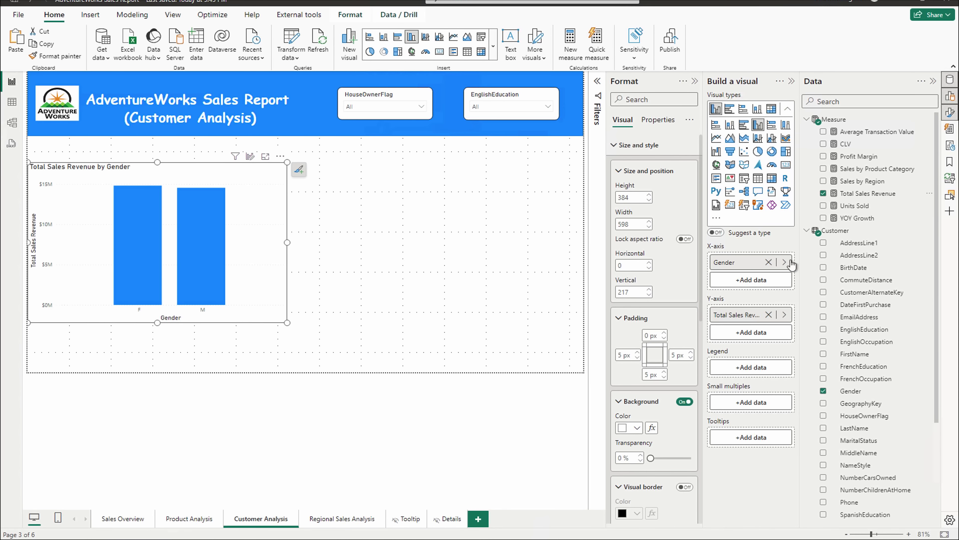
# - Add MaritalStatus as the chart's legend and change the visual to a stacked bar chart
pyautogui.click(823, 440)
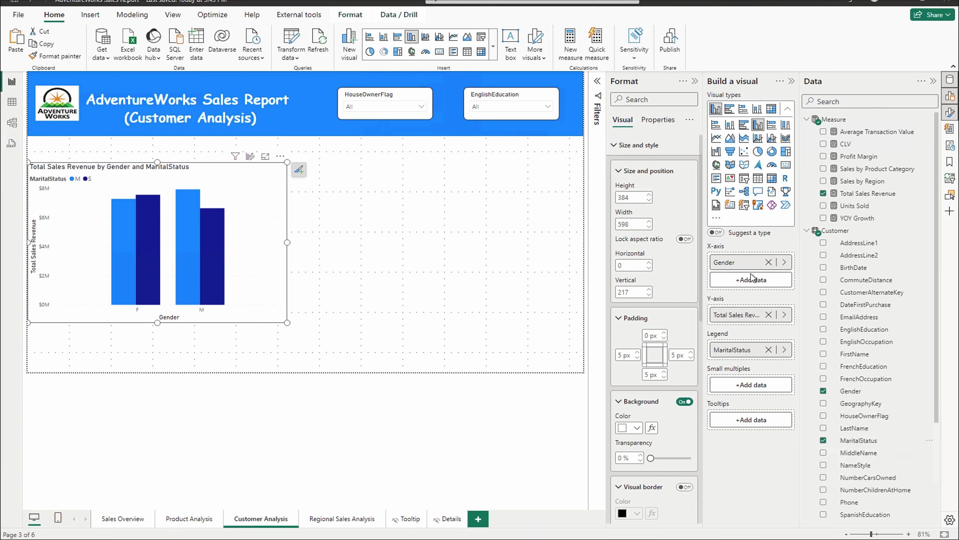
pyautogui.click(744, 111)
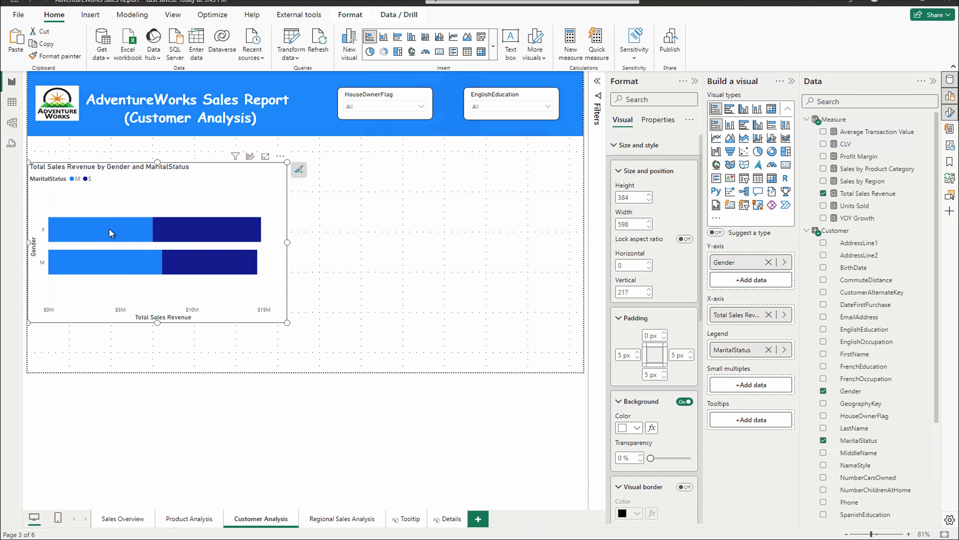
pyautogui.moveTo(221, 240)
# - Try the 100% stacked bar and 100% stacked column types on the chart, and return to the stacked bar chart
pyautogui.click(772, 125)
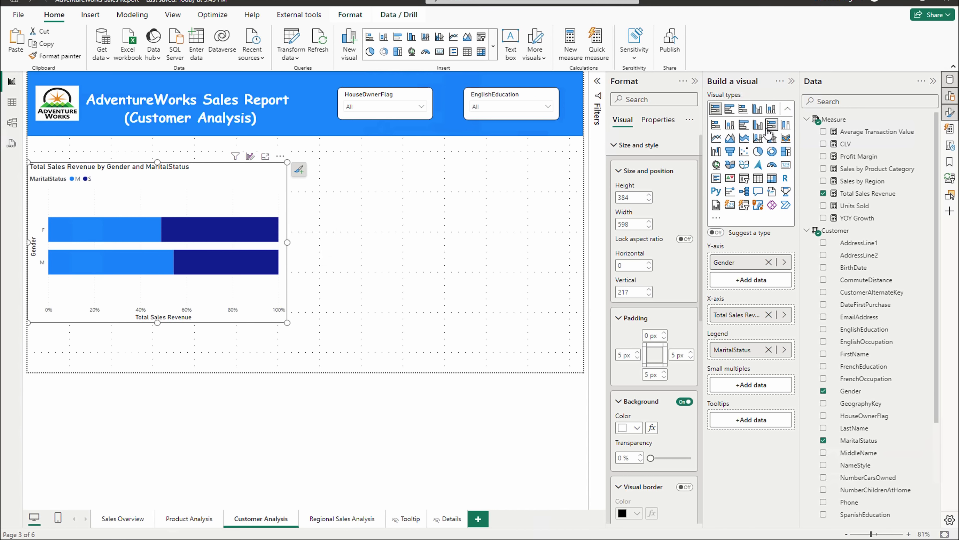
pyautogui.click(786, 125)
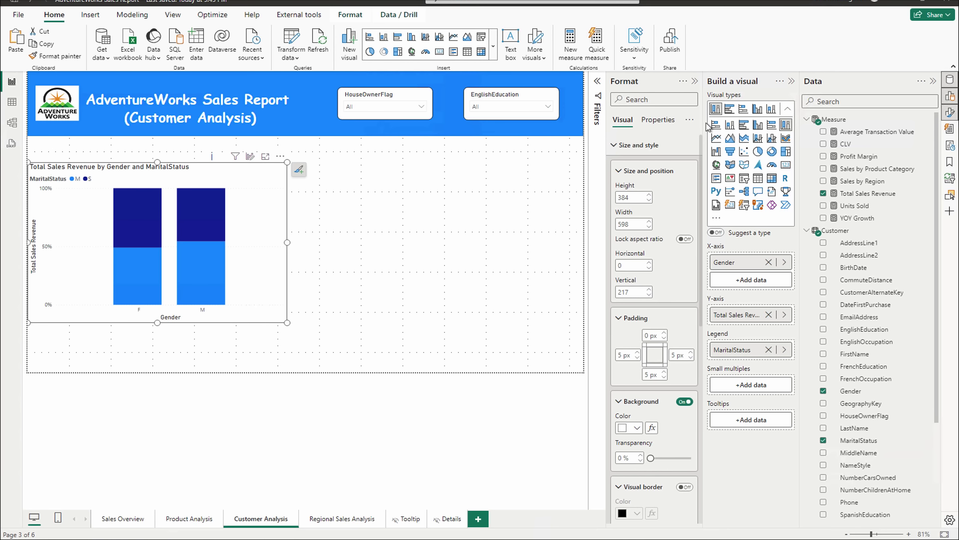
pyautogui.click(715, 127)
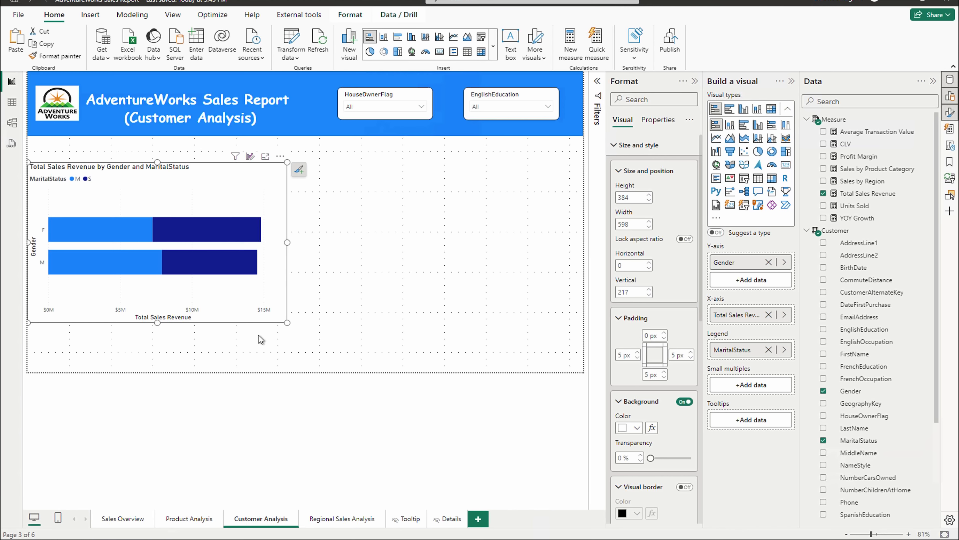
# - Turn on the border of the chart's bars with a yellow color from the theme palette and a width of 2 px
pyautogui.click(616, 145)
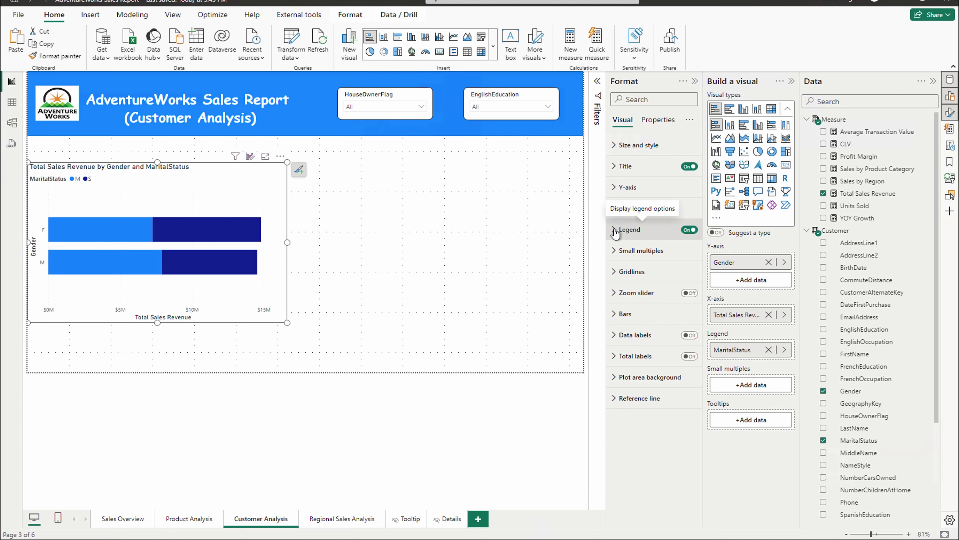
pyautogui.click(638, 145)
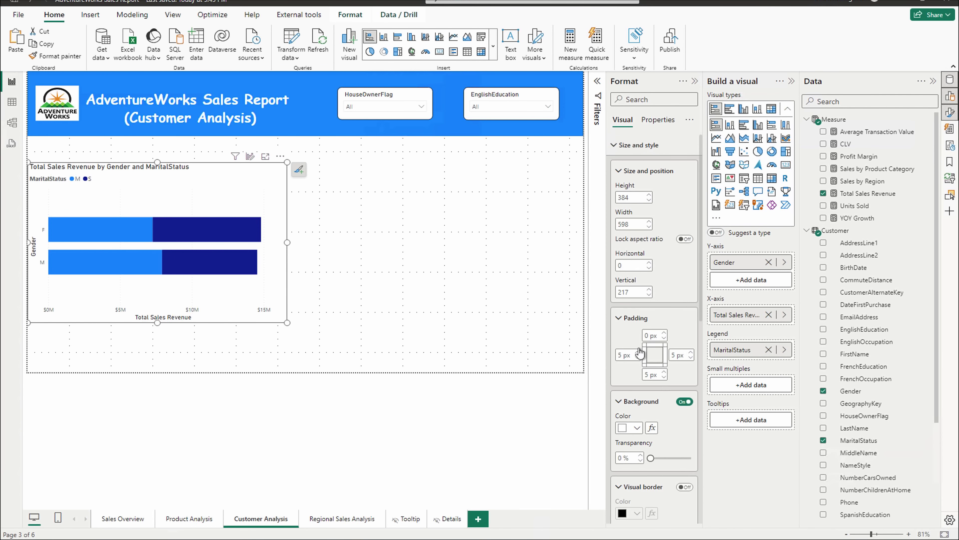
pyautogui.scroll(-5, 639, 345)
pyautogui.scroll(-5, 638, 348)
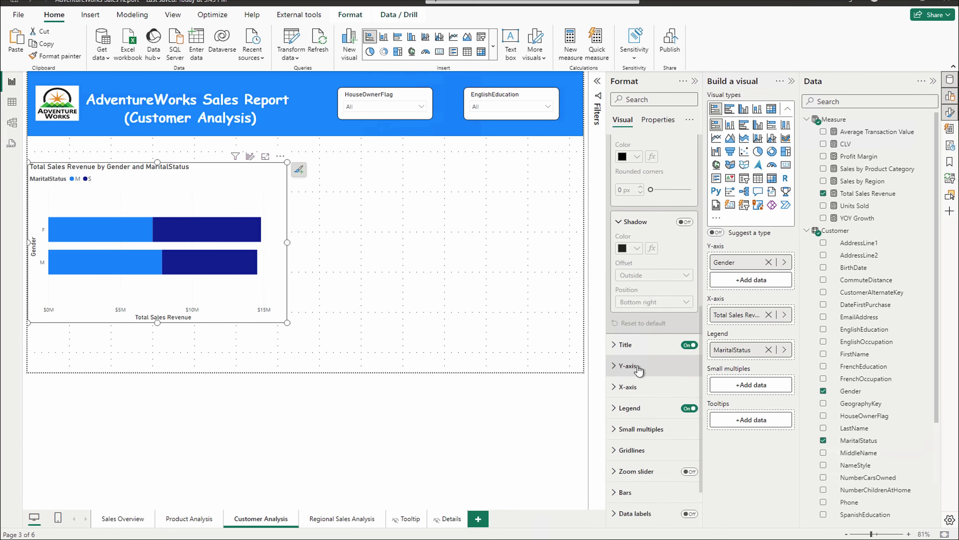
pyautogui.scroll(-1, 638, 459)
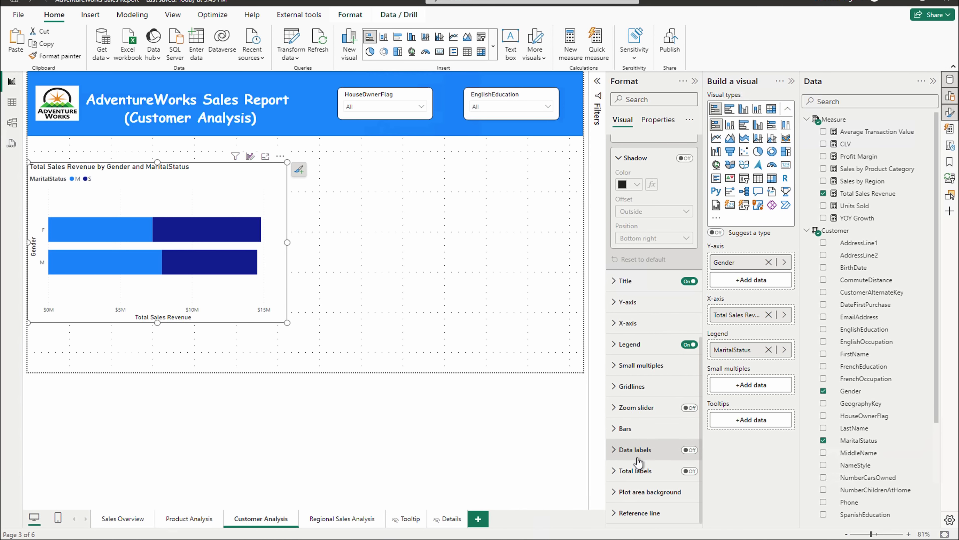
pyautogui.click(626, 428)
pyautogui.scroll(-10, 649, 397)
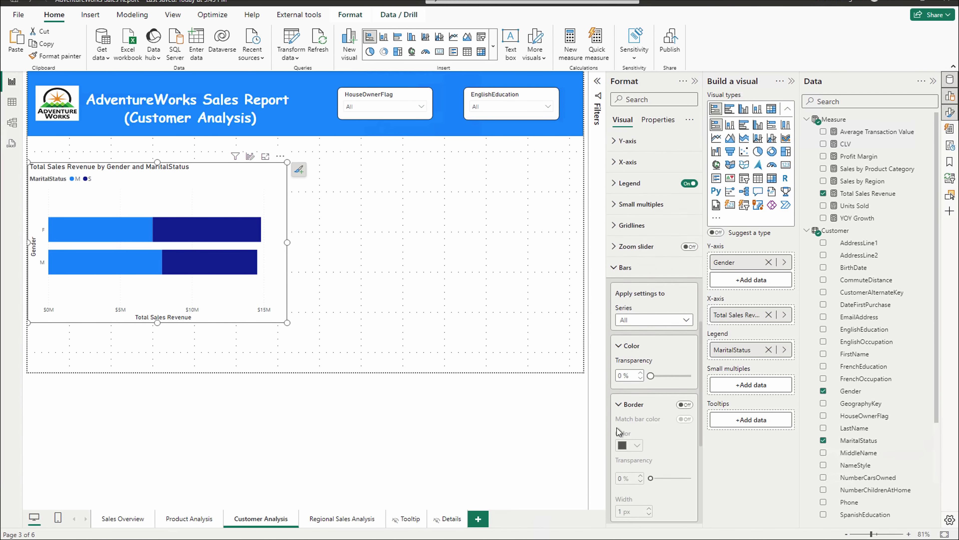
pyautogui.click(685, 345)
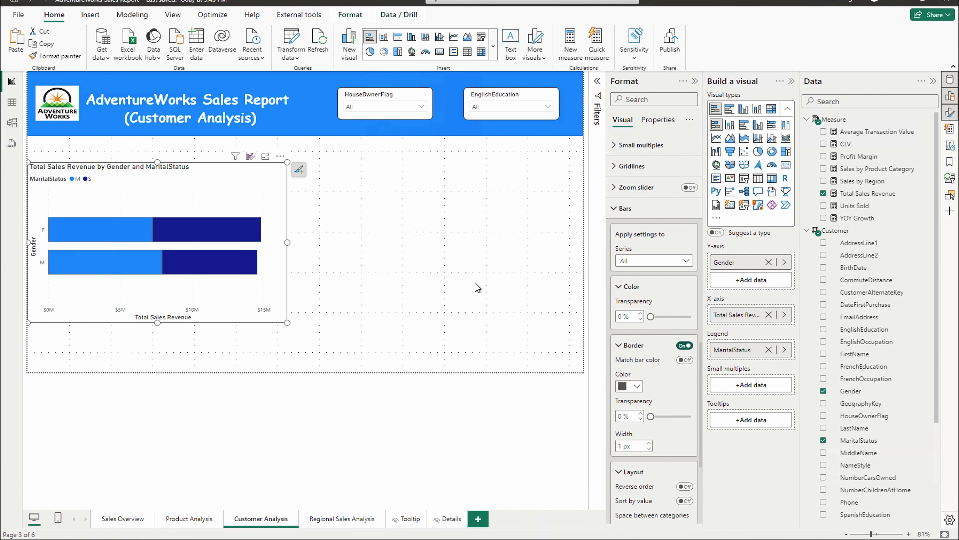
pyautogui.click(637, 386)
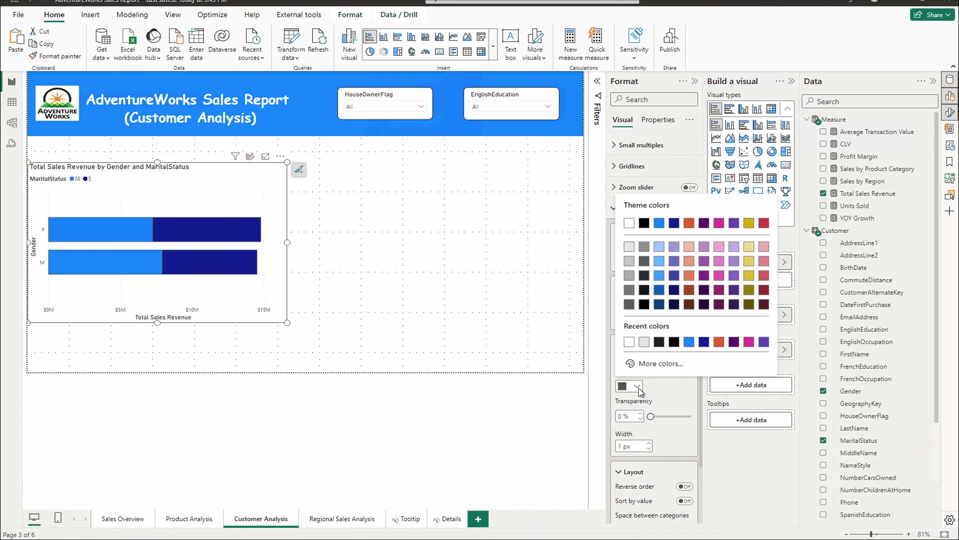
pyautogui.click(749, 276)
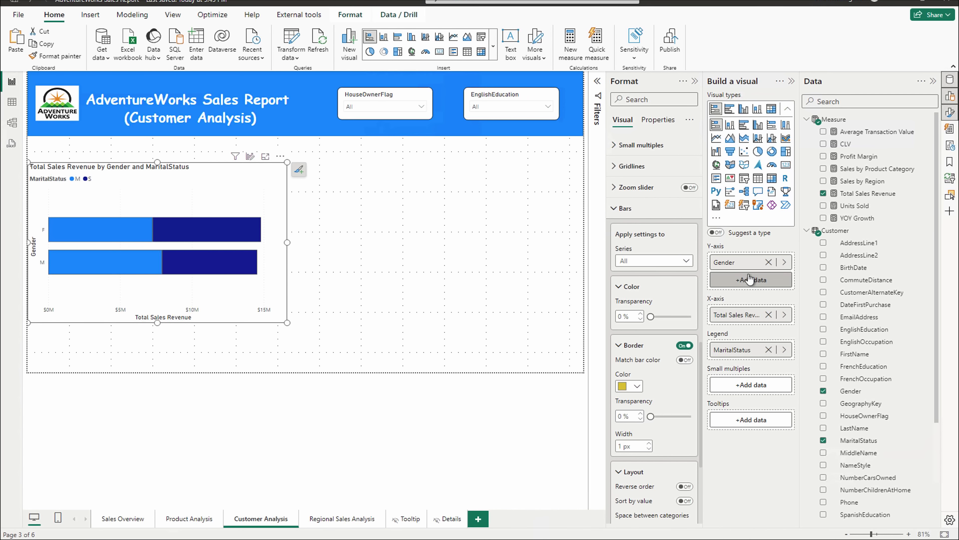
pyautogui.doubleClick(618, 446)
pyautogui.write('3')
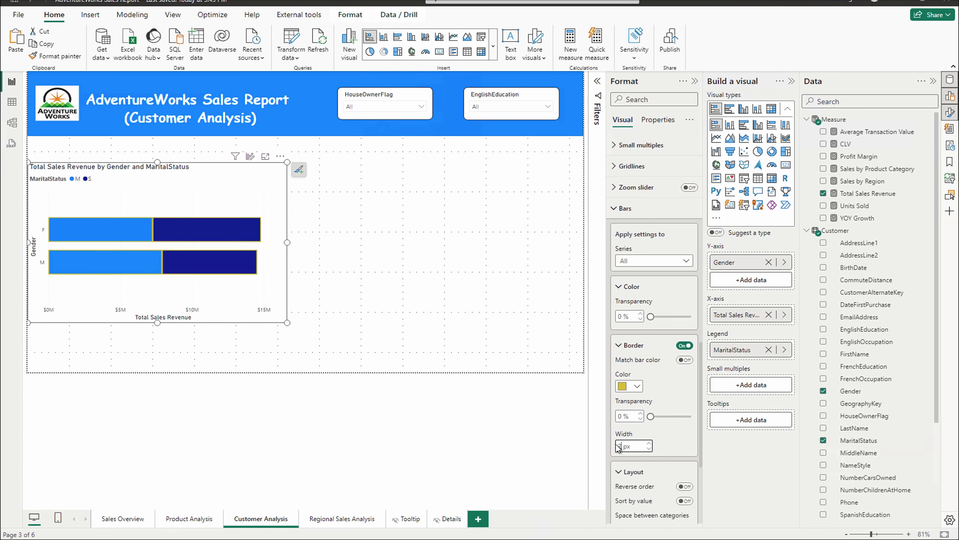
# - Enable series explosion, sorting by value and reverse order in the layout settings of the chart's bars
pyautogui.scroll(-3, 675, 457)
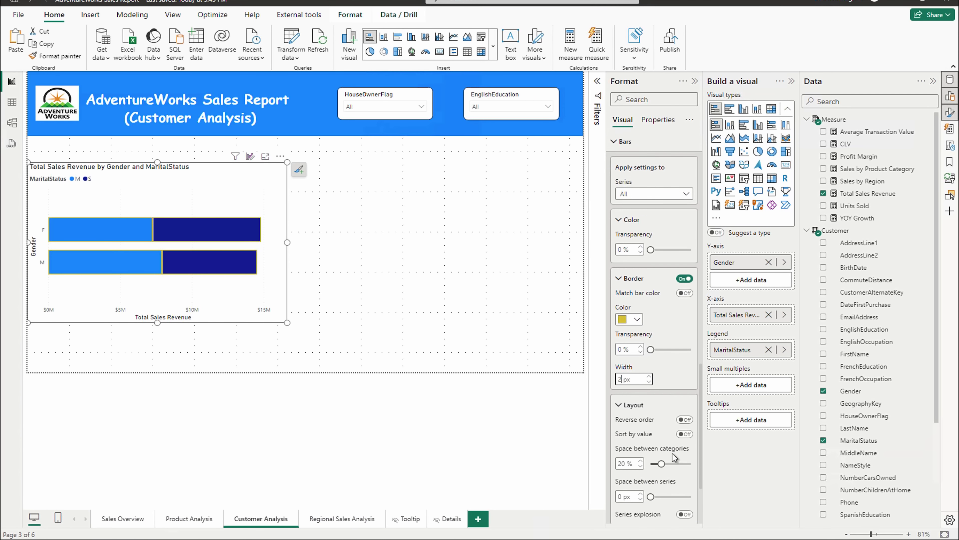
pyautogui.scroll(-3, 675, 438)
pyautogui.click(683, 454)
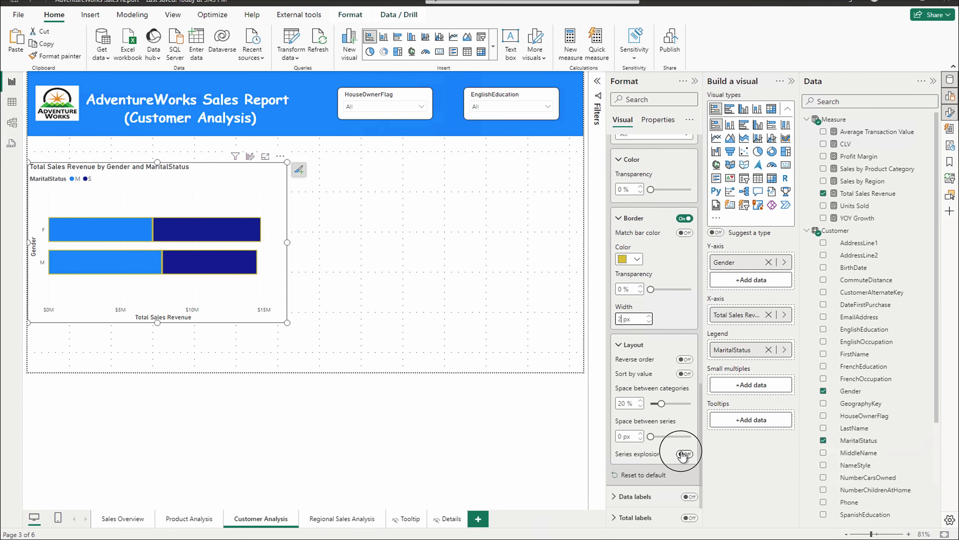
pyautogui.scroll(-2, 678, 456)
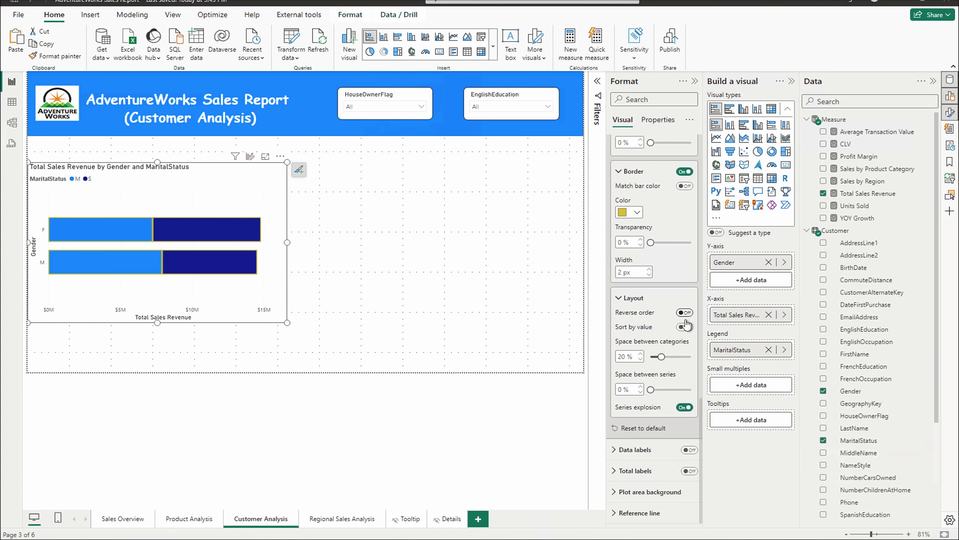
pyautogui.click(684, 327)
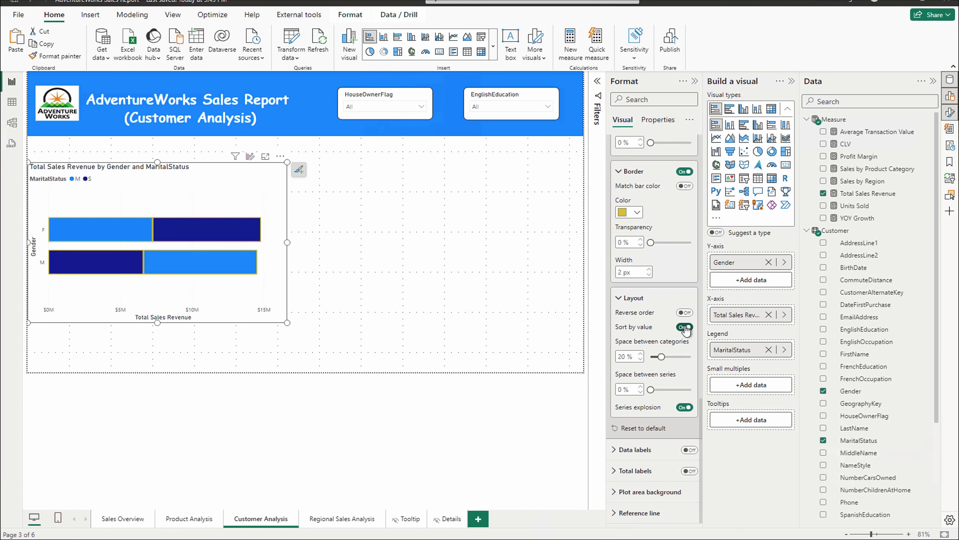
pyautogui.click(684, 313)
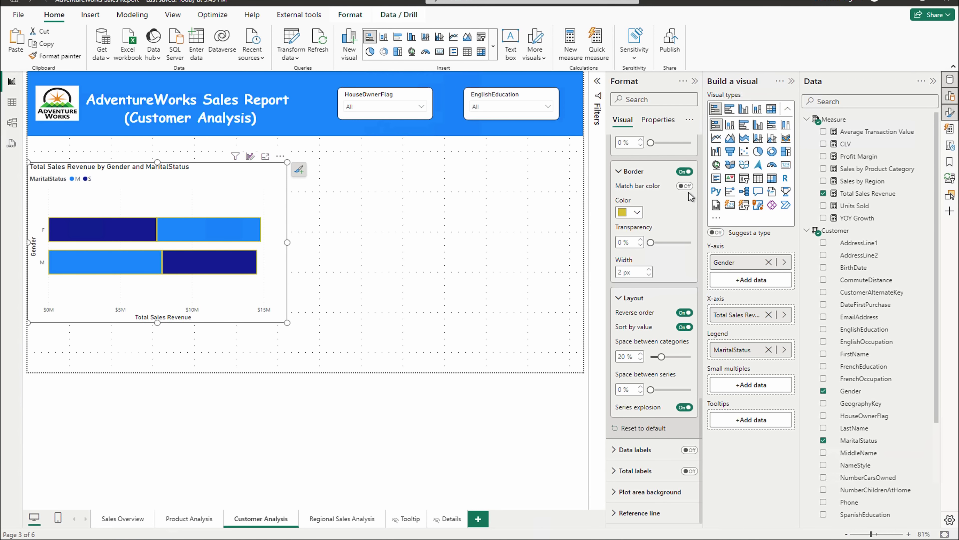
# - Try matching the border to the bar color, turn that option off again, and check which series the bar settings can target
pyautogui.click(684, 185)
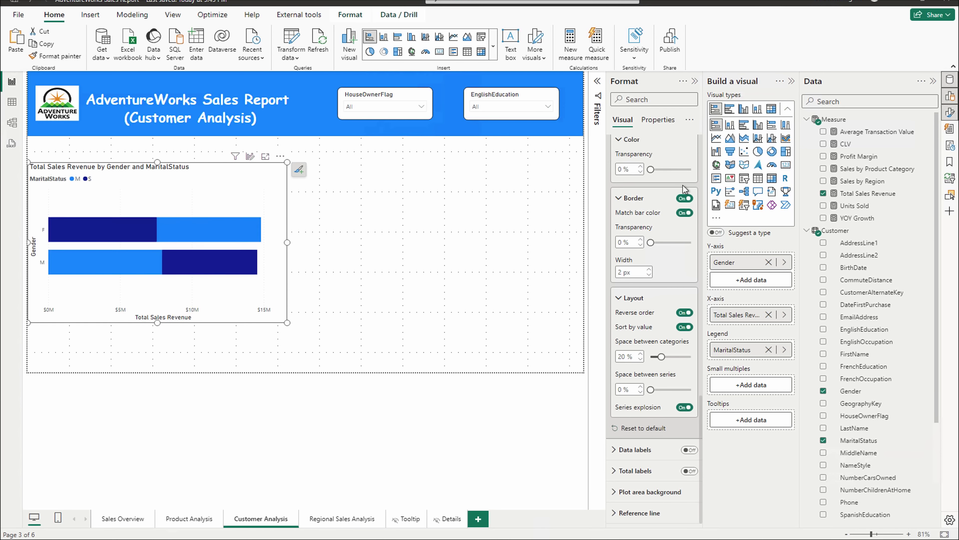
pyautogui.click(685, 212)
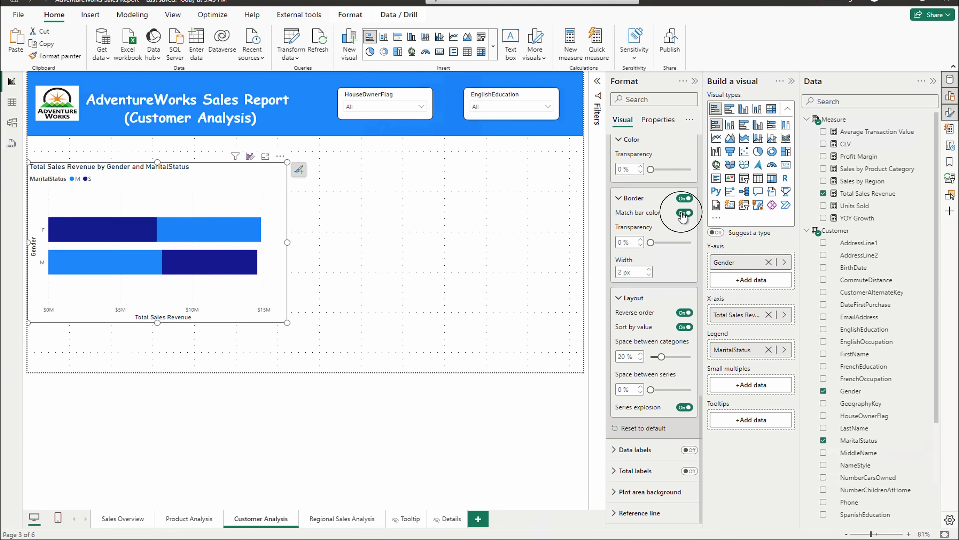
pyautogui.click(622, 201)
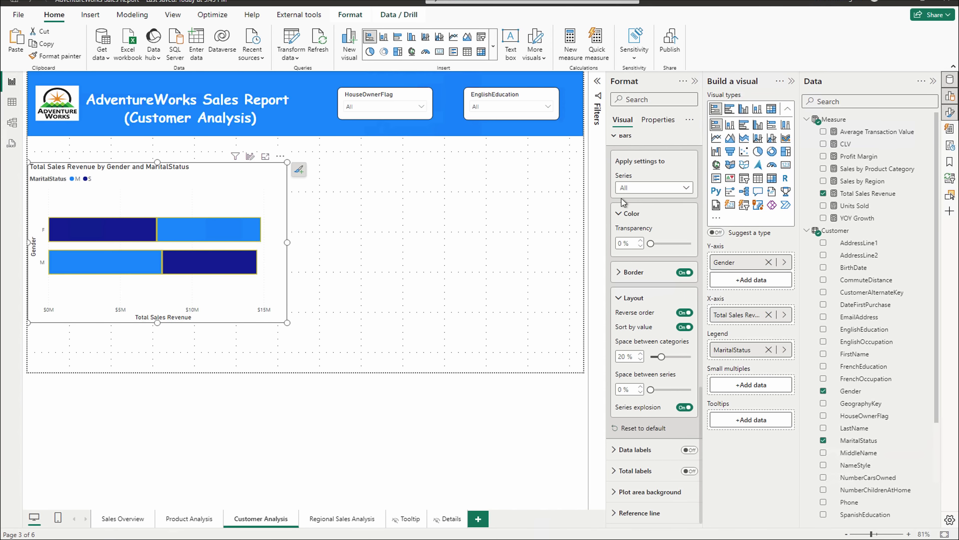
pyautogui.click(635, 189)
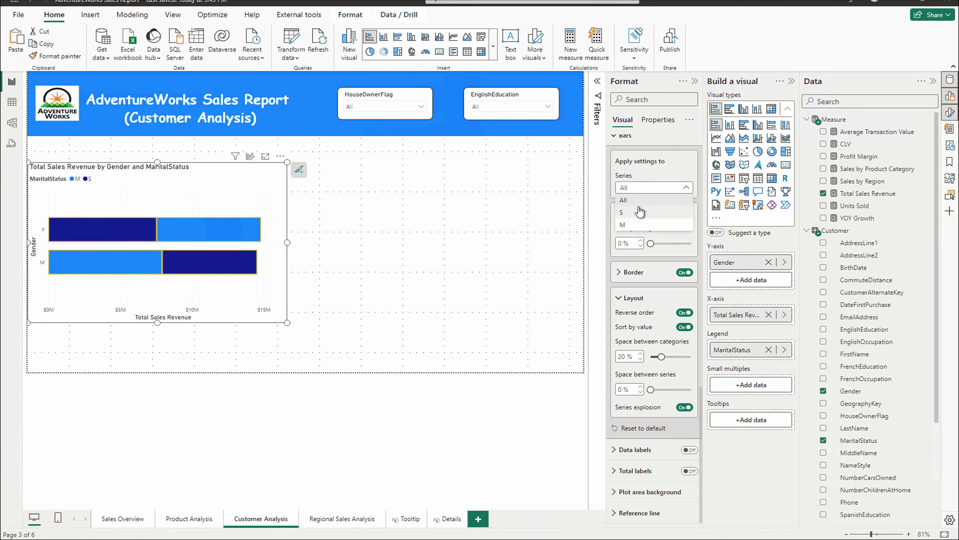
pyautogui.click(676, 168)
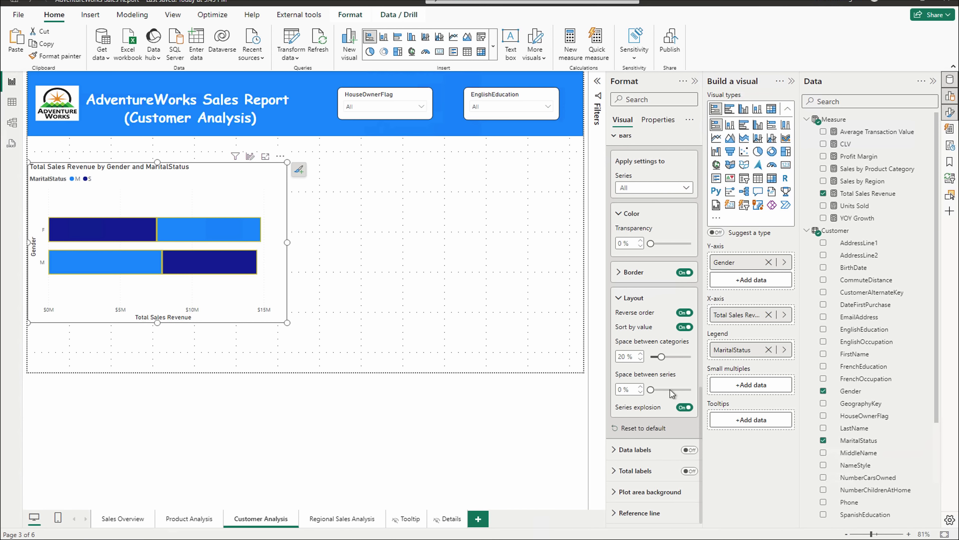
# - Turn on total labels for the chart and format their values with font size 11 in a dark yellow color
pyautogui.click(689, 472)
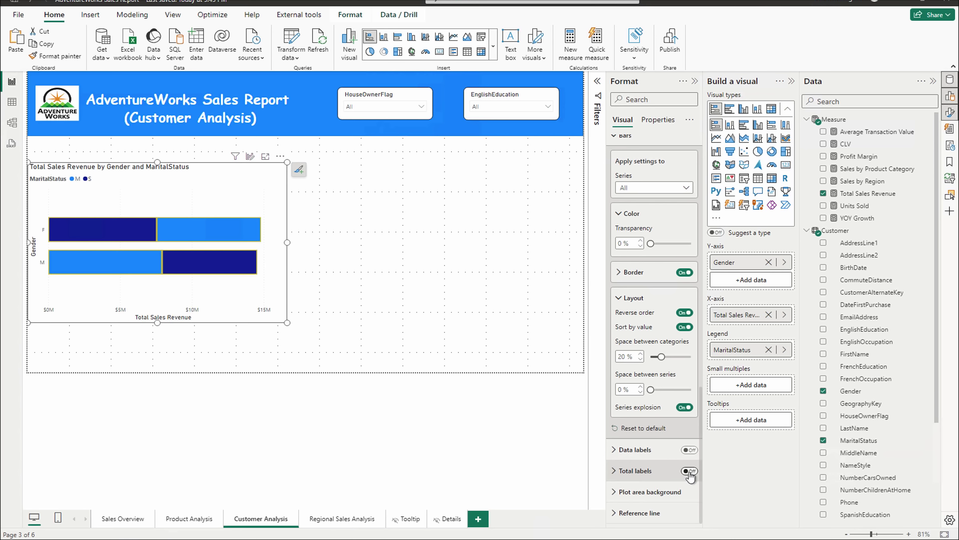
pyautogui.click(614, 471)
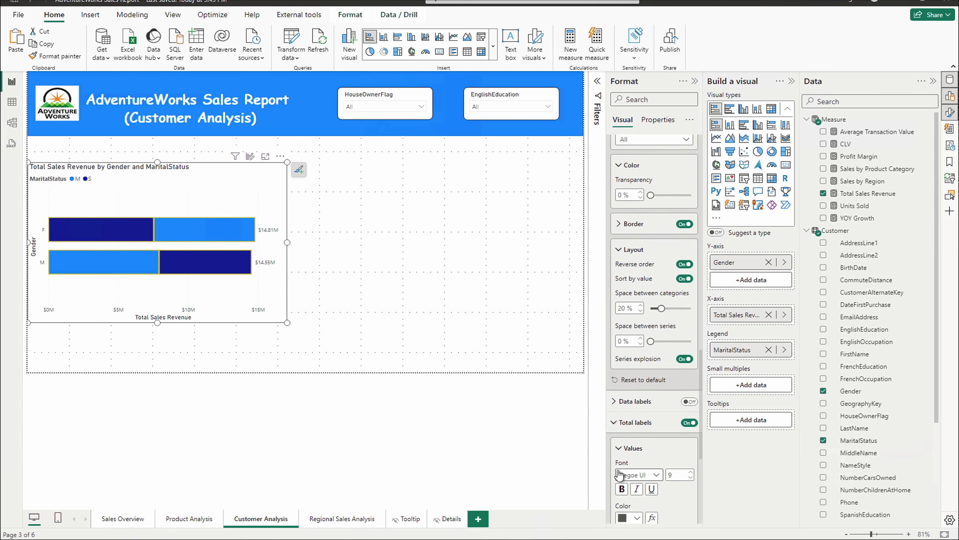
pyautogui.scroll(-4, 644, 452)
pyautogui.click(692, 348)
pyautogui.click(691, 348)
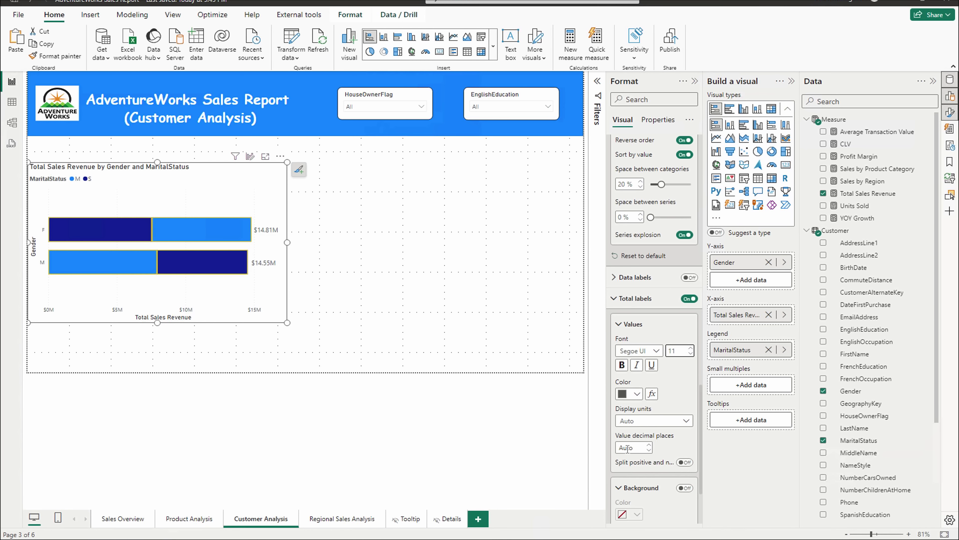
pyautogui.click(637, 393)
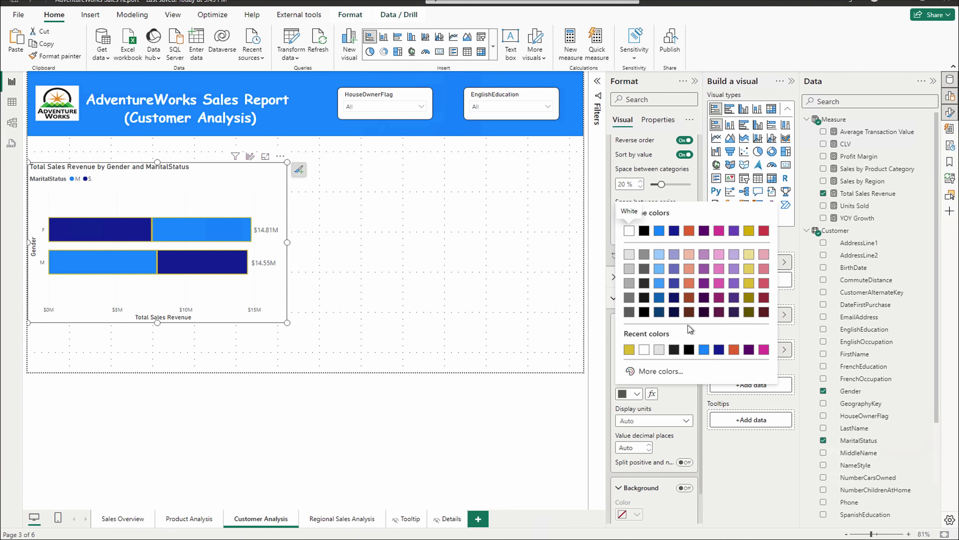
pyautogui.click(748, 313)
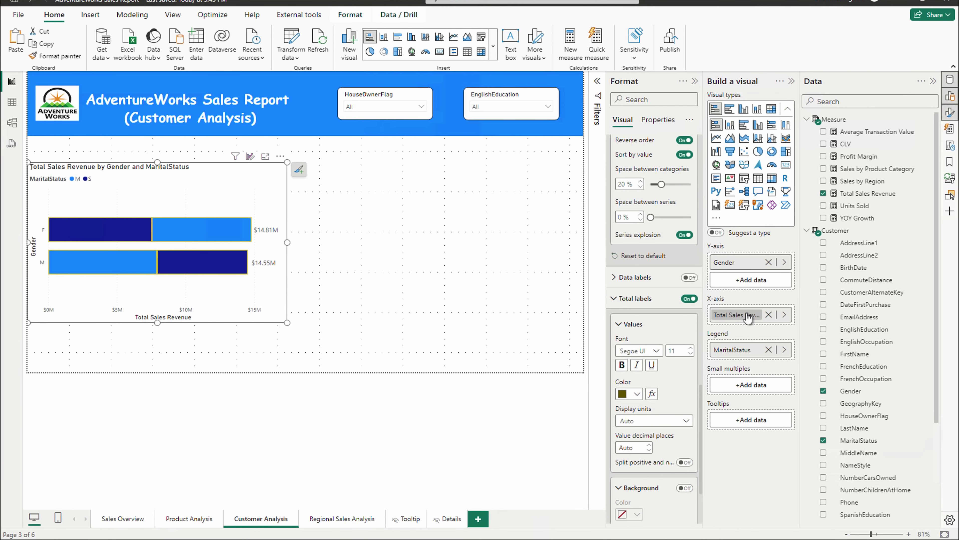
pyautogui.click(434, 316)
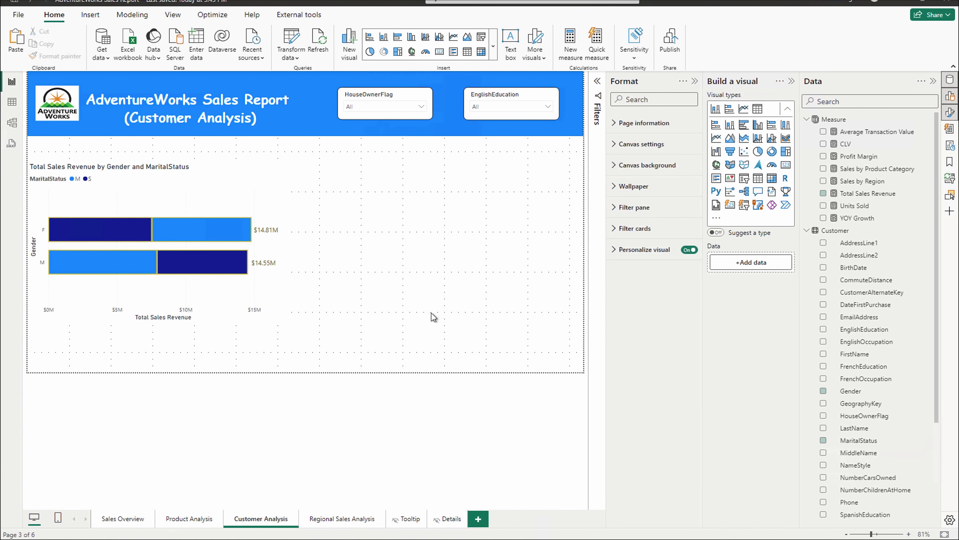
# - Change the visual to a stacked column chart, placed at about horizontal 30 and vertical 220 and narrowed to about 507 wide
pyautogui.click(203, 198)
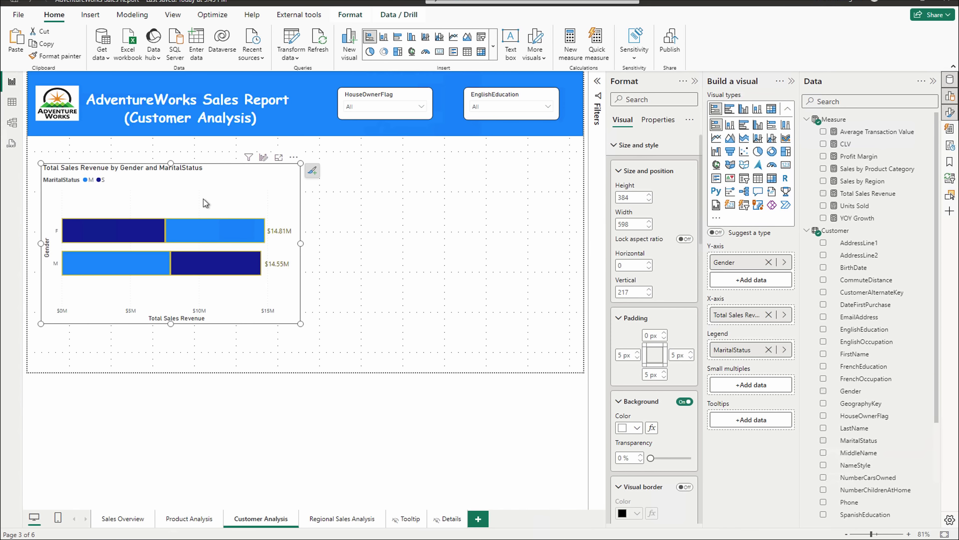
pyautogui.click(733, 126)
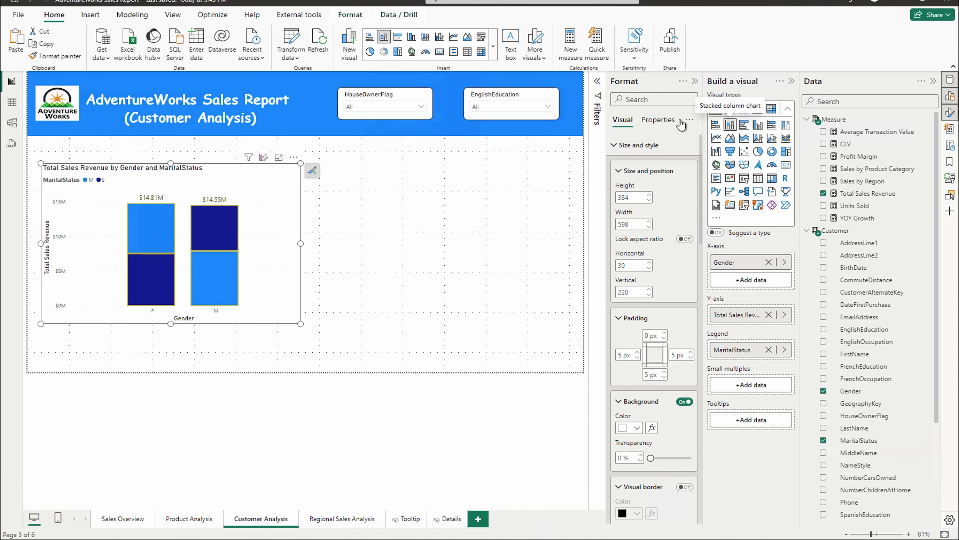
pyautogui.moveTo(300, 243); pyautogui.dragTo(260, 245)
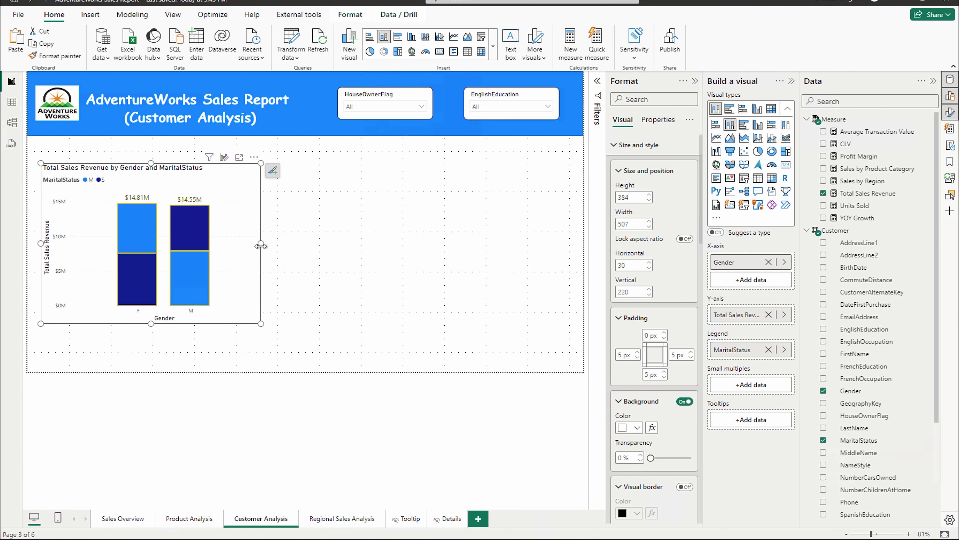
pyautogui.click(319, 258)
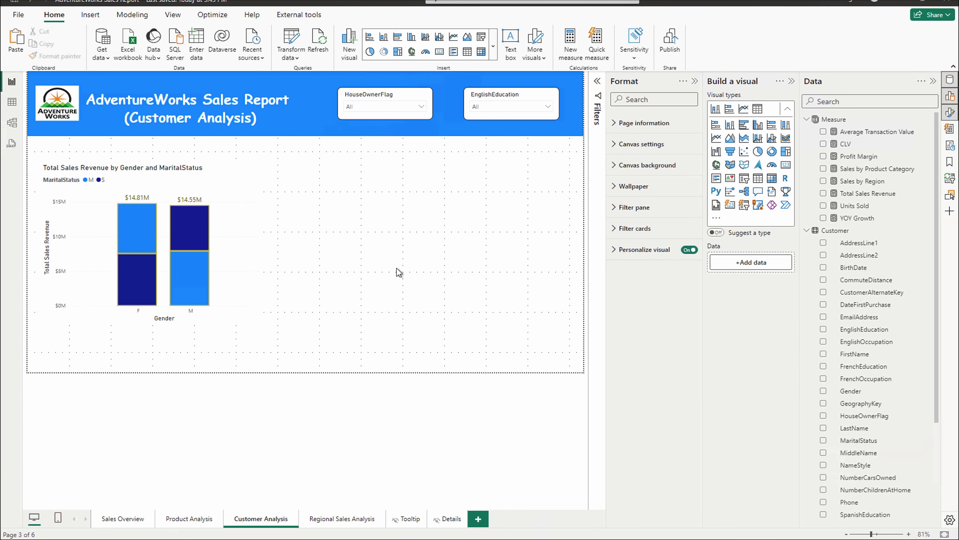
# - Create a new table visual beside the chart from the Customer table's TotalChildren field
pyautogui.scroll(-2, 851, 427)
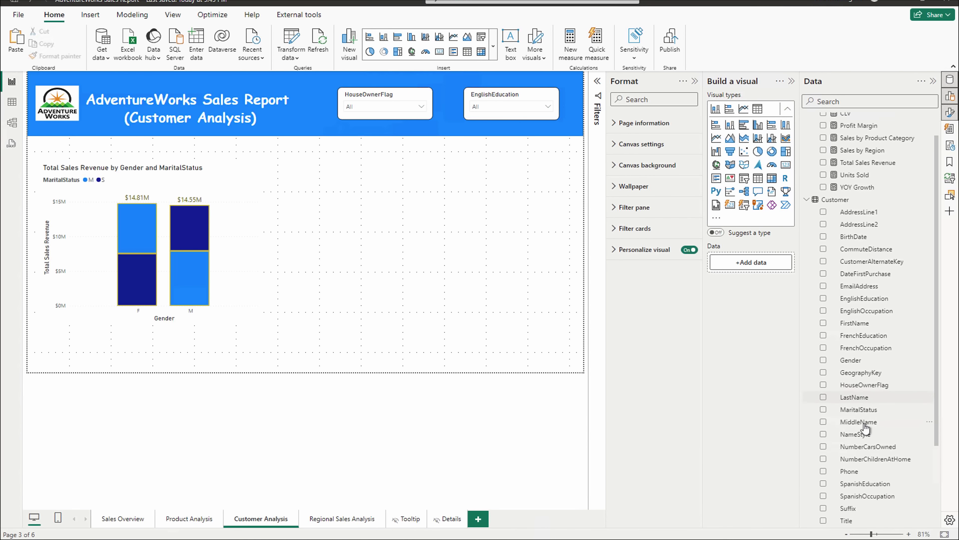
pyautogui.scroll(-1, 869, 493)
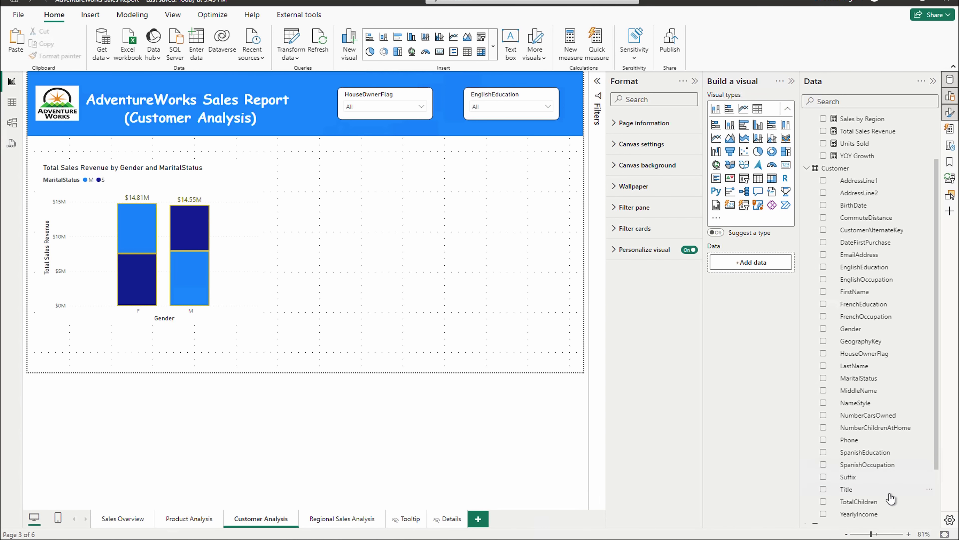
pyautogui.scroll(-1, 890, 498)
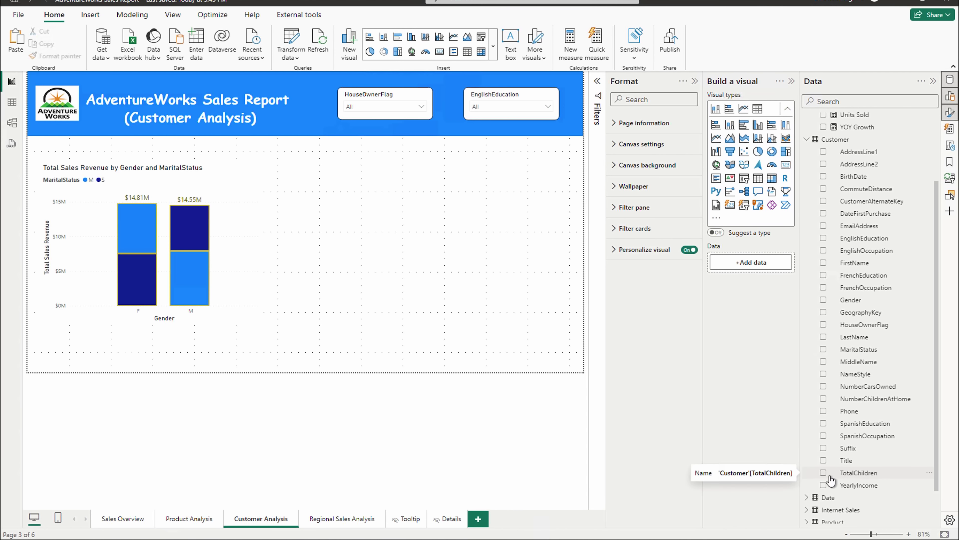
pyautogui.click(823, 473)
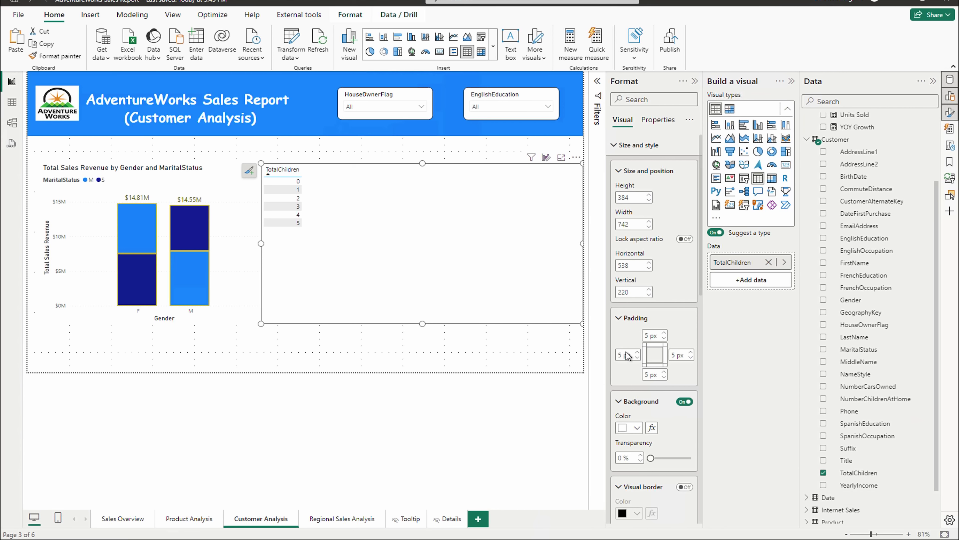
# - Replace the TotalChildren field in the new table visual with EnglishOccupation
pyautogui.click(768, 261)
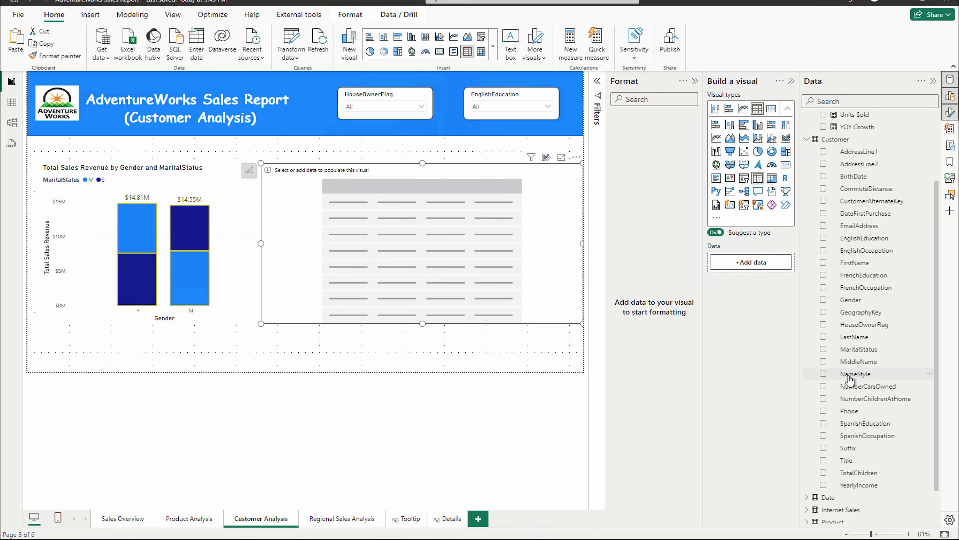
pyautogui.scroll(3, 833, 369)
pyautogui.click(840, 342)
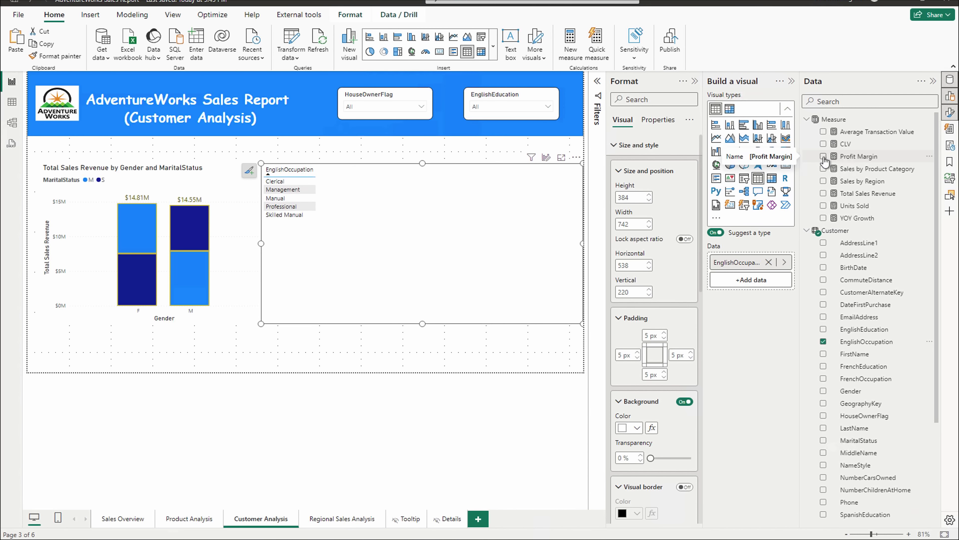
# - Add the Units Sold measure to the EnglishOccupation visual and extend its lower edge to a height of about 445
pyautogui.click(823, 205)
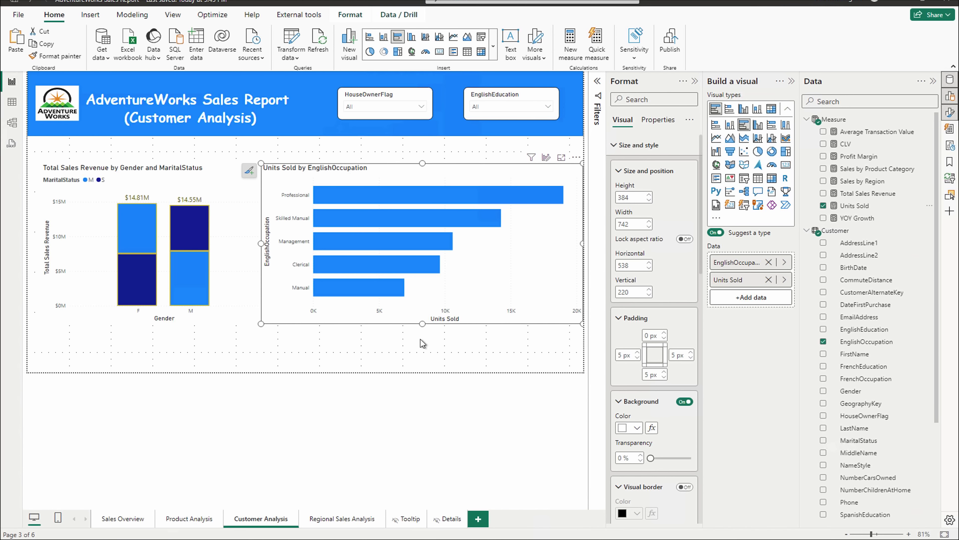
pyautogui.moveTo(422, 325); pyautogui.dragTo(422, 349)
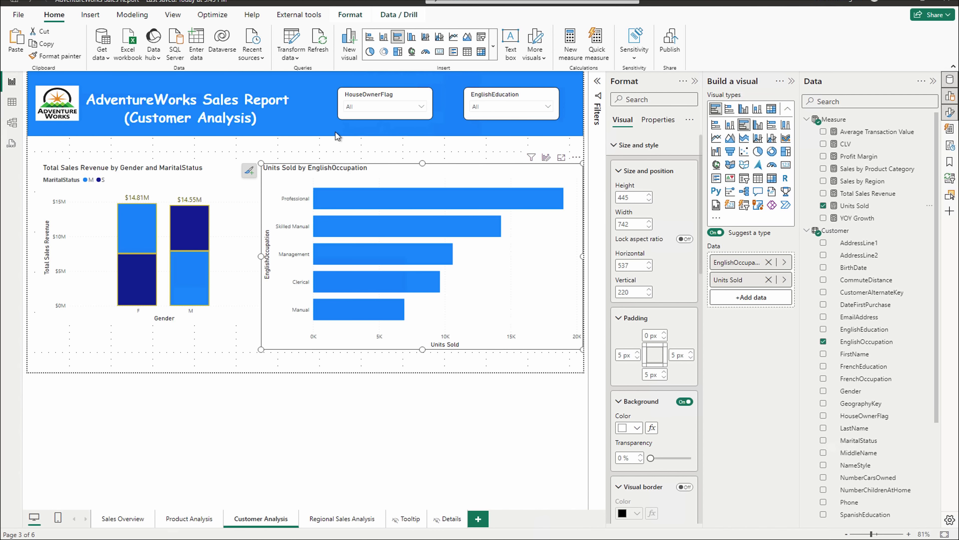
pyautogui.click(320, 153)
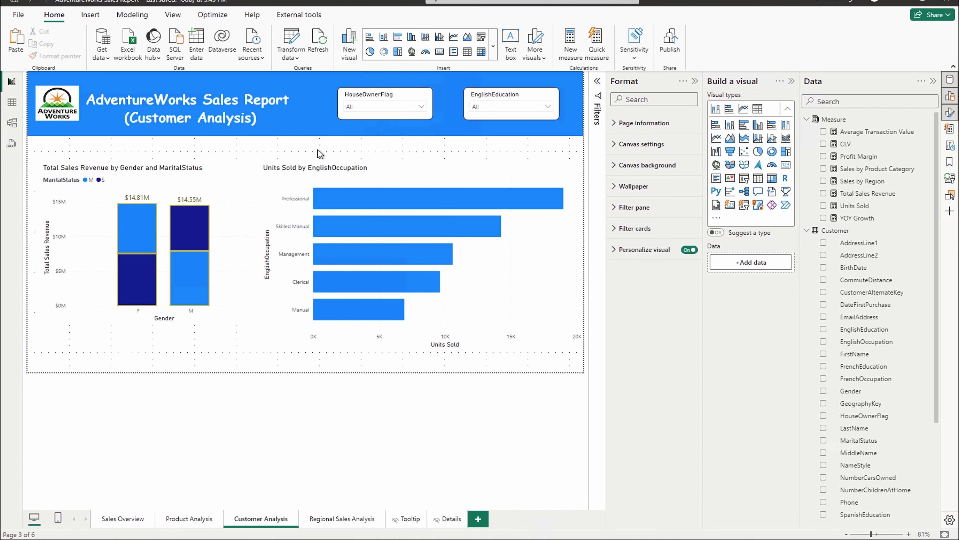
# - Move the Units Sold chart up to just below the page header and shrink it to leave space underneath
pyautogui.moveTo(409, 180); pyautogui.dragTo(408, 155)
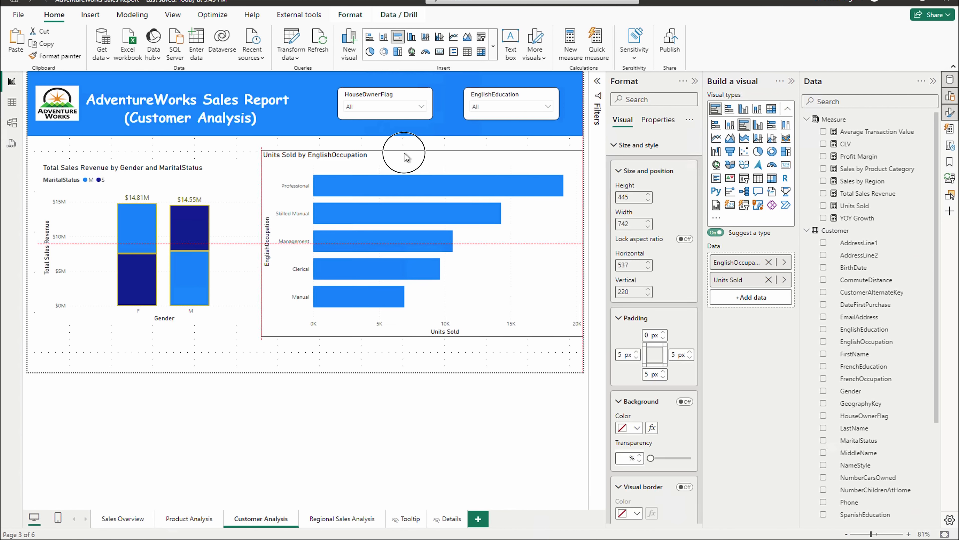
pyautogui.moveTo(582, 325); pyautogui.dragTo(575, 255)
pyautogui.click(801, 75)
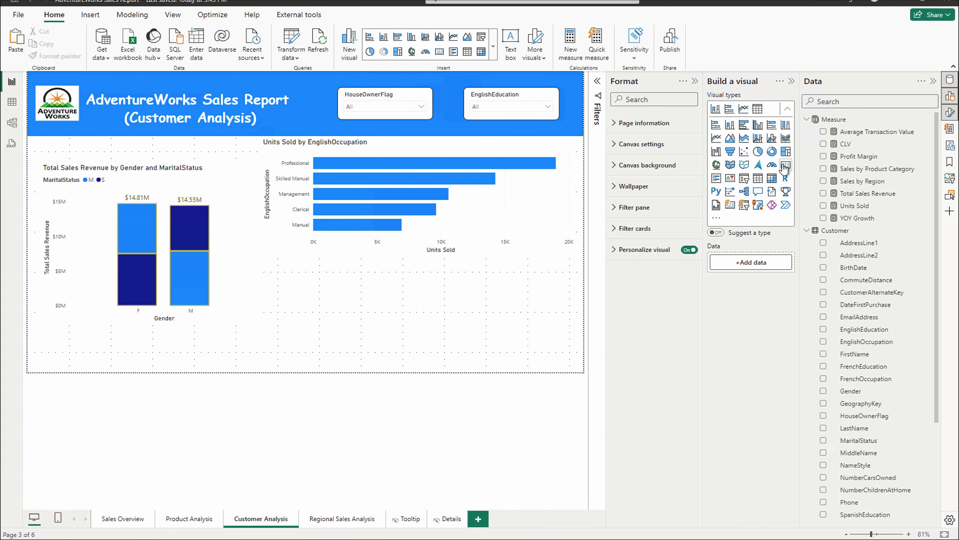
# - Insert a new visual below the Units Sold chart, size it to about 723 by 267, and make it a funnel
pyautogui.click(786, 151)
pyautogui.moveTo(419, 324); pyautogui.dragTo(419, 367)
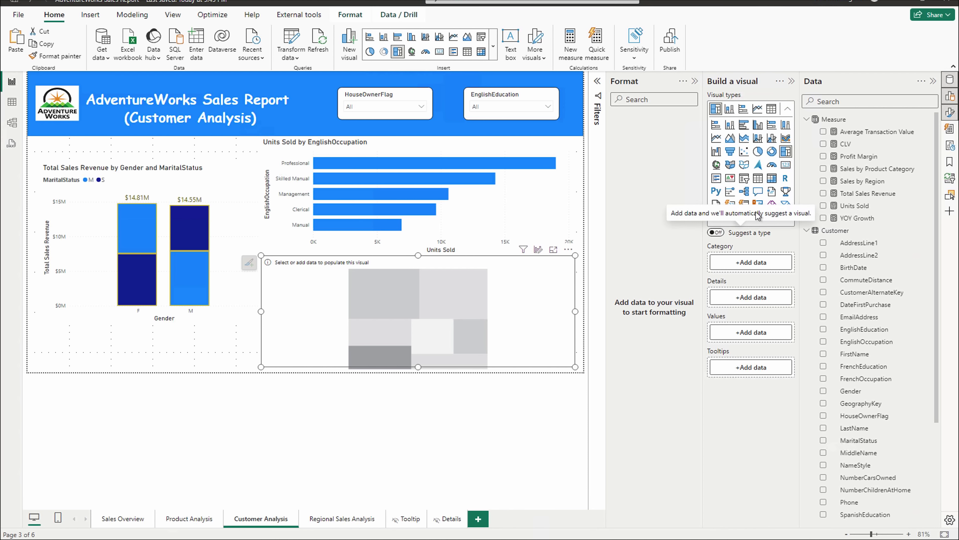
pyautogui.click(731, 153)
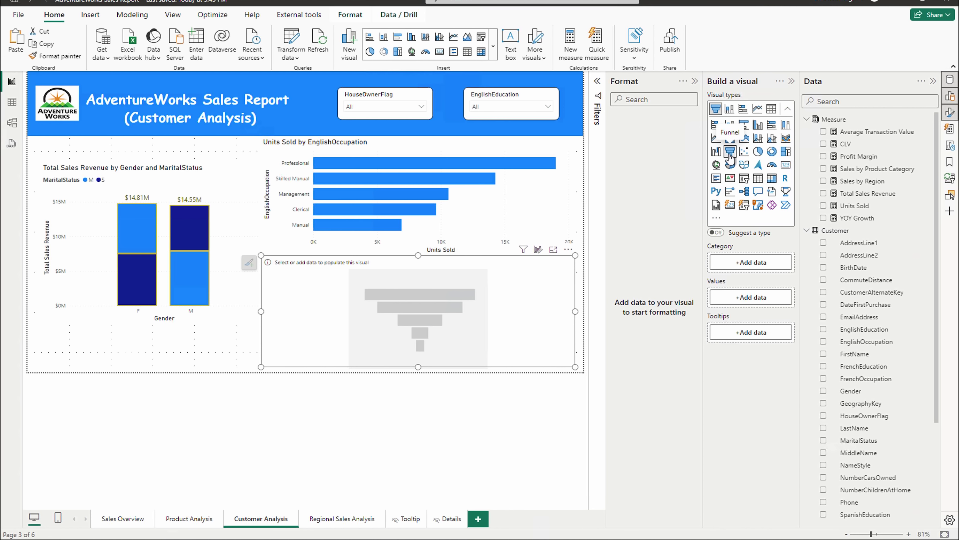
# - Add DateFirstPurchase and the Average Transaction Value measure to the new visual and change it to a line chart
pyautogui.scroll(-2, 825, 244)
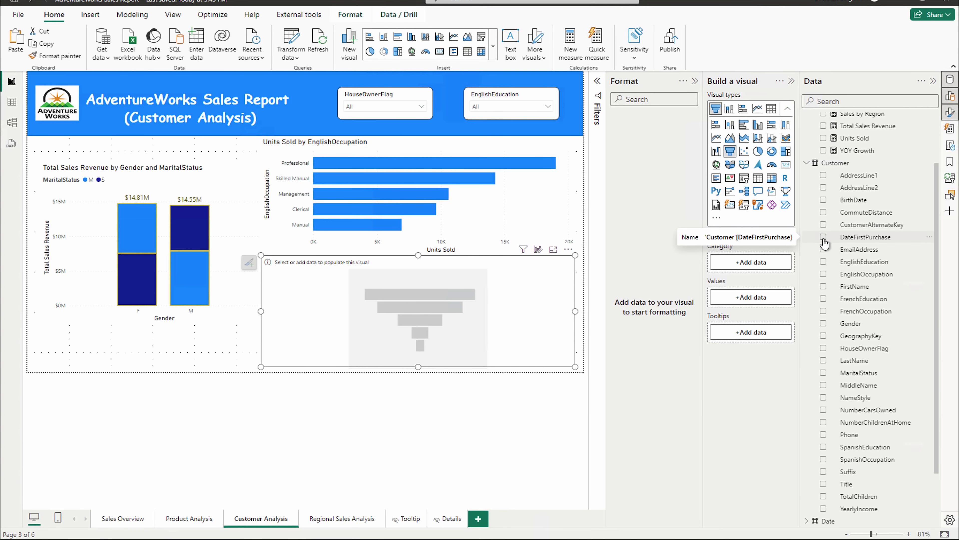
pyautogui.click(824, 238)
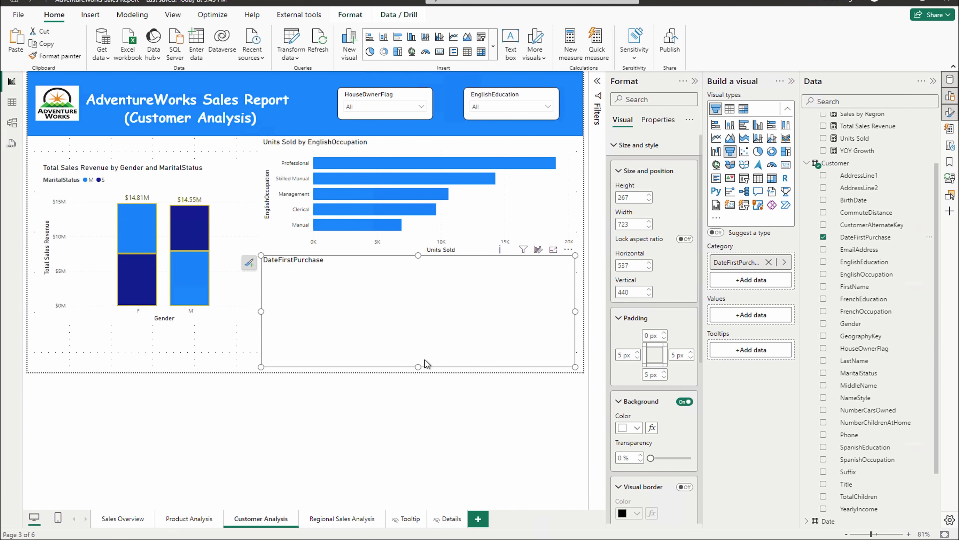
pyautogui.scroll(2, 837, 188)
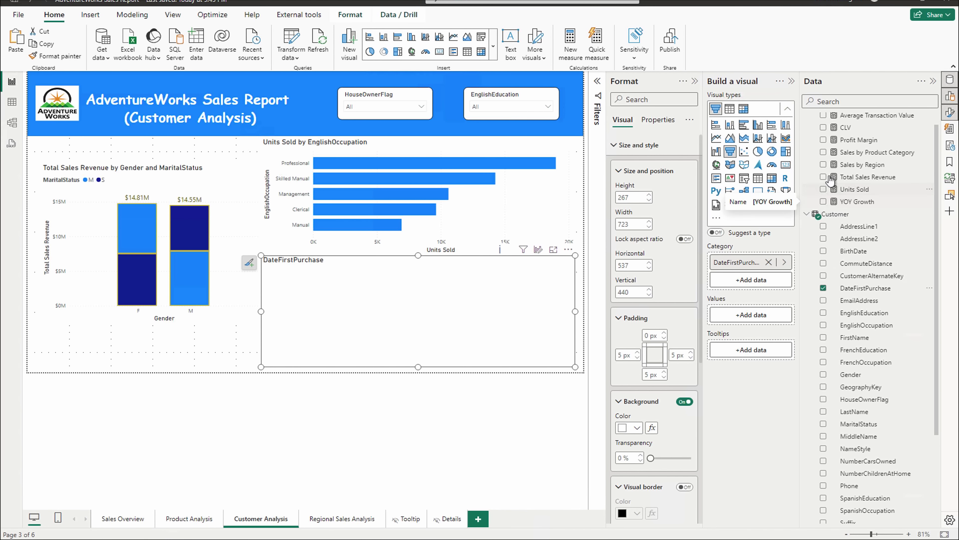
pyautogui.click(824, 116)
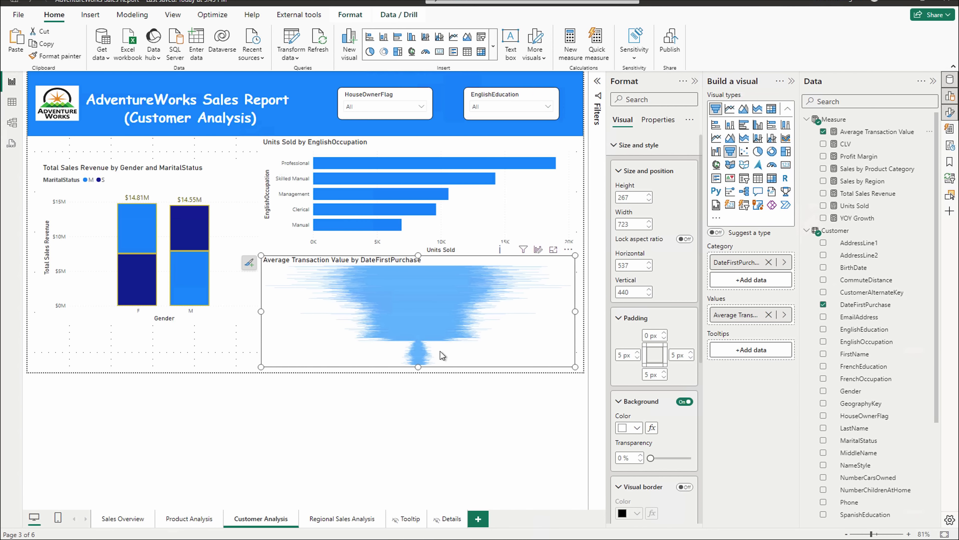
pyautogui.click(730, 111)
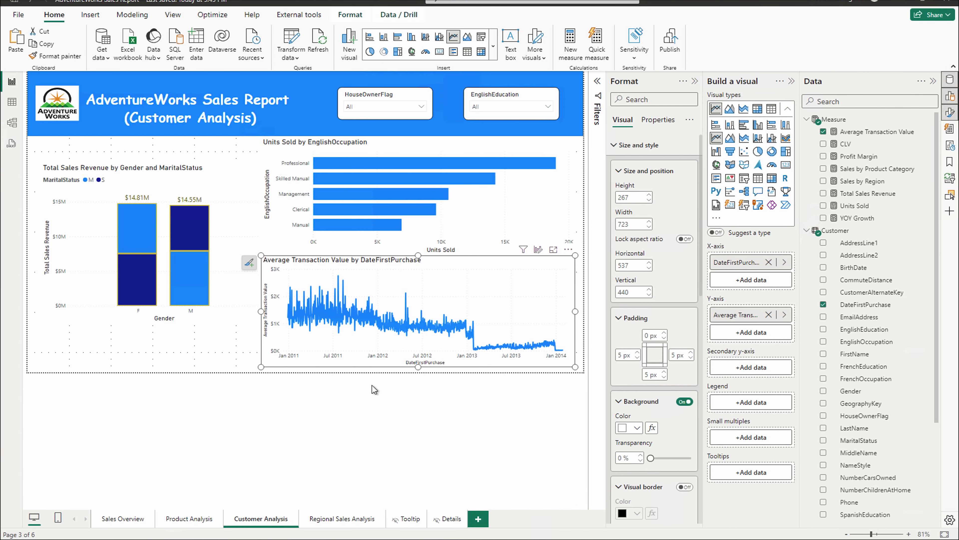
# - Test the EnglishEducation slicer with Bachelors and filter the page to HouseOwnerFlag 1
pyautogui.click(499, 107)
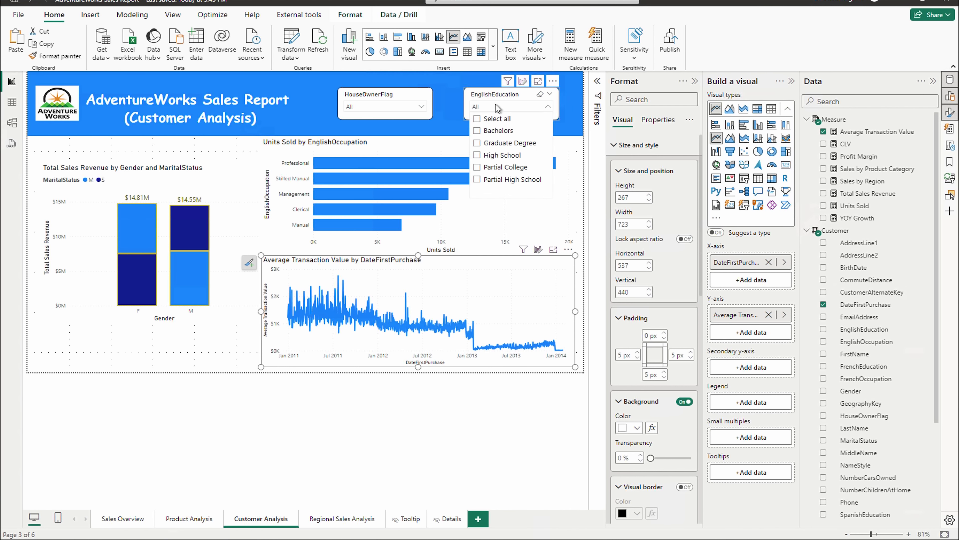
pyautogui.click(494, 131)
pyautogui.click(386, 107)
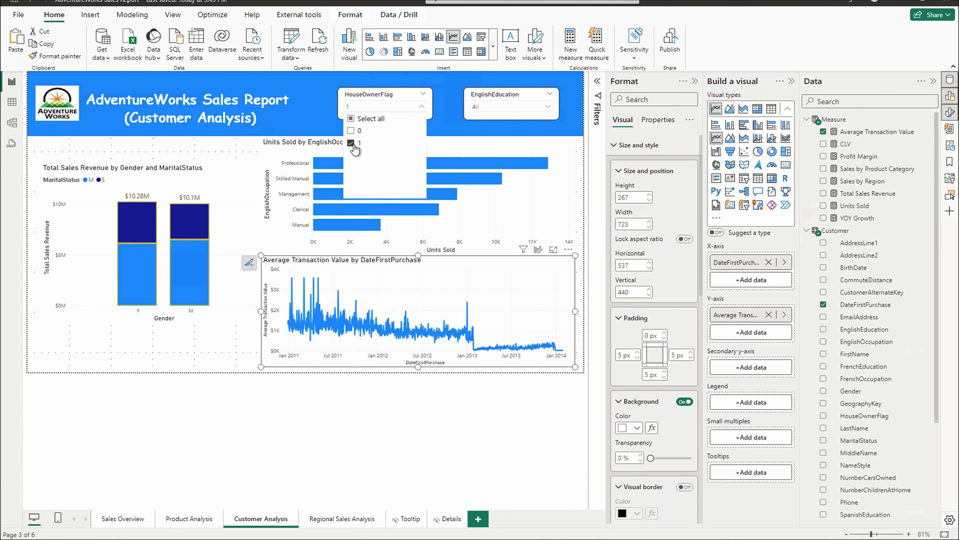
pyautogui.click(348, 415)
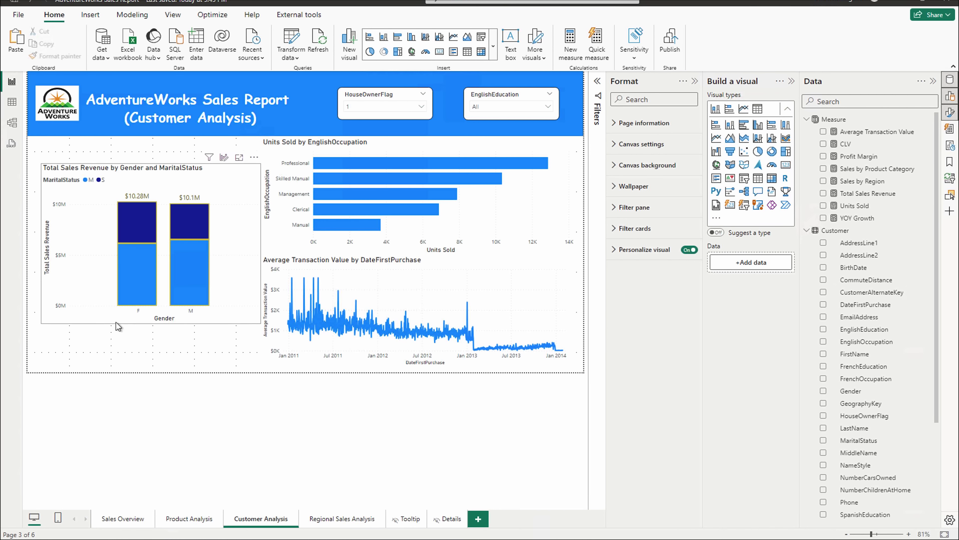
# - Reduce the height of the revenue by gender and marital status chart and move it down to the foot of the page
pyautogui.click(151, 323)
pyautogui.moveTo(152, 323); pyautogui.dragTo(154, 300)
pyautogui.moveTo(152, 198); pyautogui.dragTo(148, 261)
pyautogui.click(143, 149)
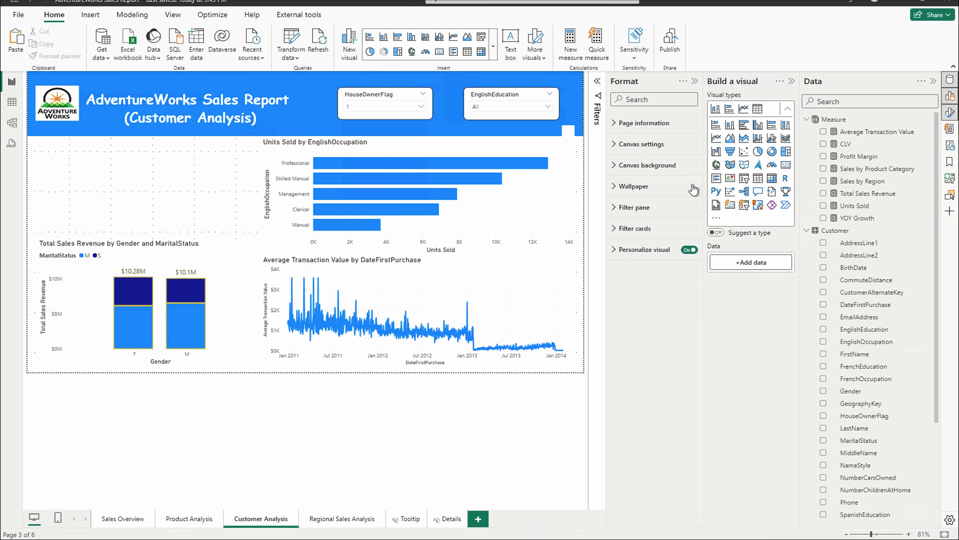
# - Try to generate a Copilot narrative with an executive summary of the current page, in the space above the revenue chart
pyautogui.click(772, 191)
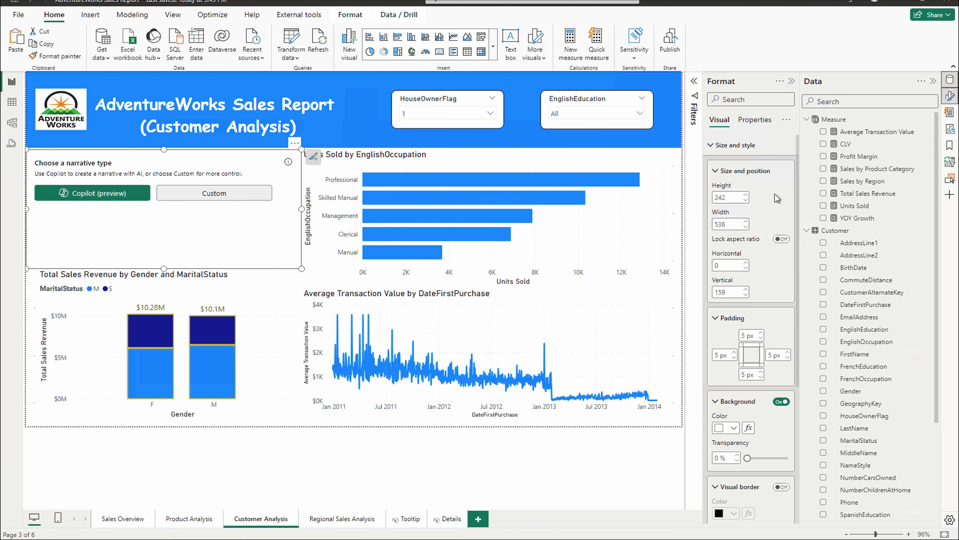
pyautogui.click(118, 193)
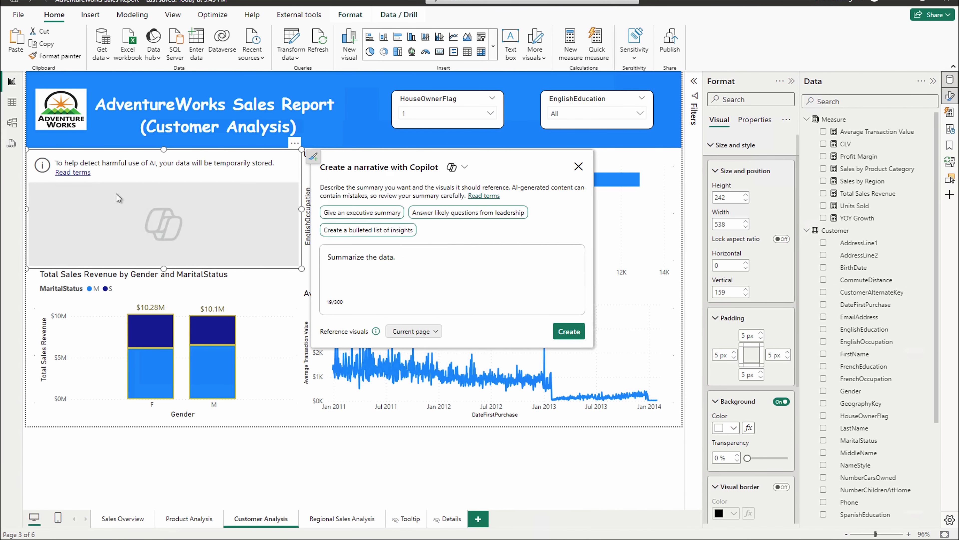
pyautogui.click(472, 236)
pyautogui.click(364, 213)
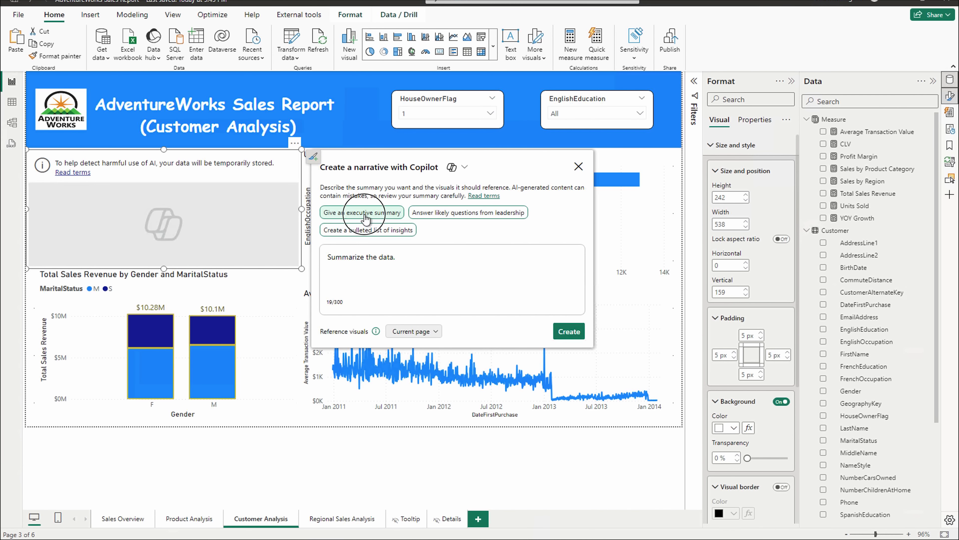
pyautogui.click(569, 332)
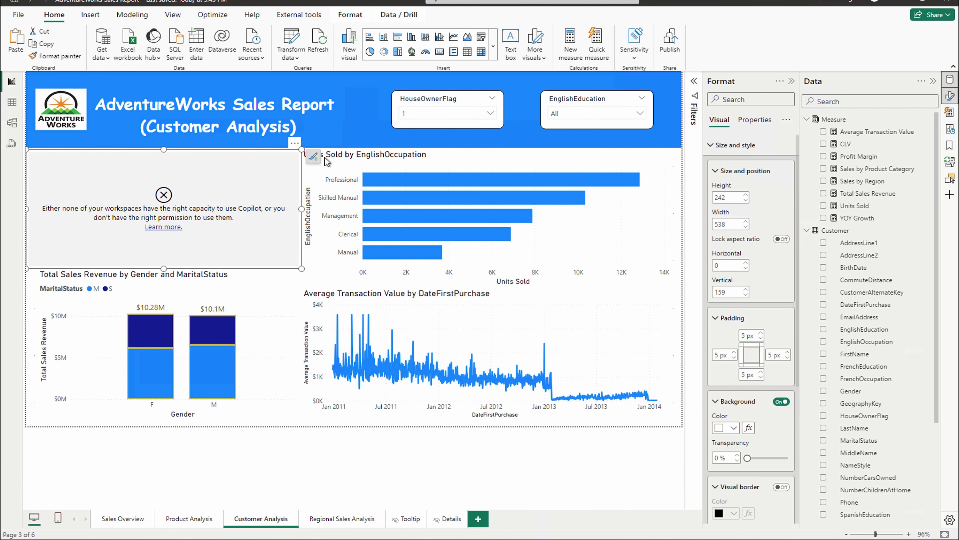
# - Remove the Copilot narrative visual from the page
pyautogui.click(752, 121)
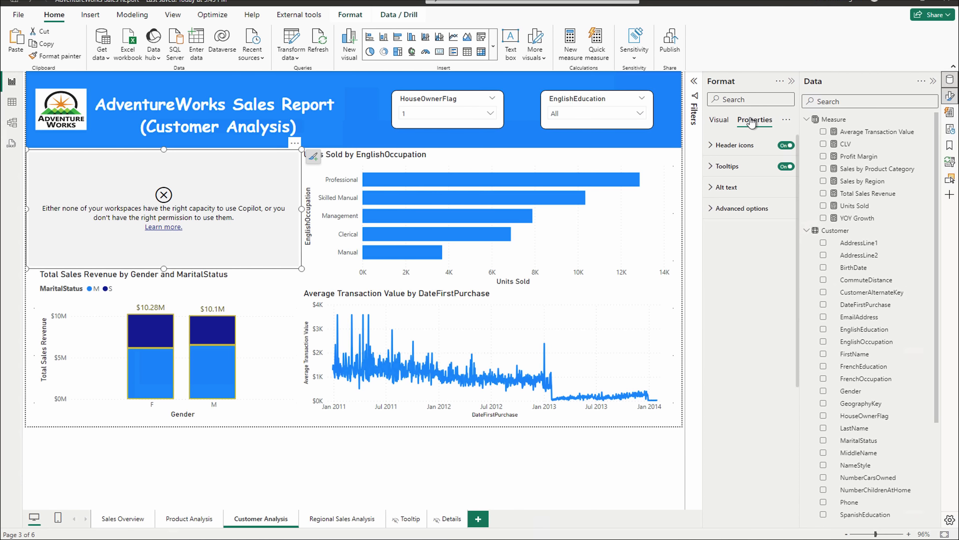
pyautogui.click(295, 144)
pyautogui.click(326, 182)
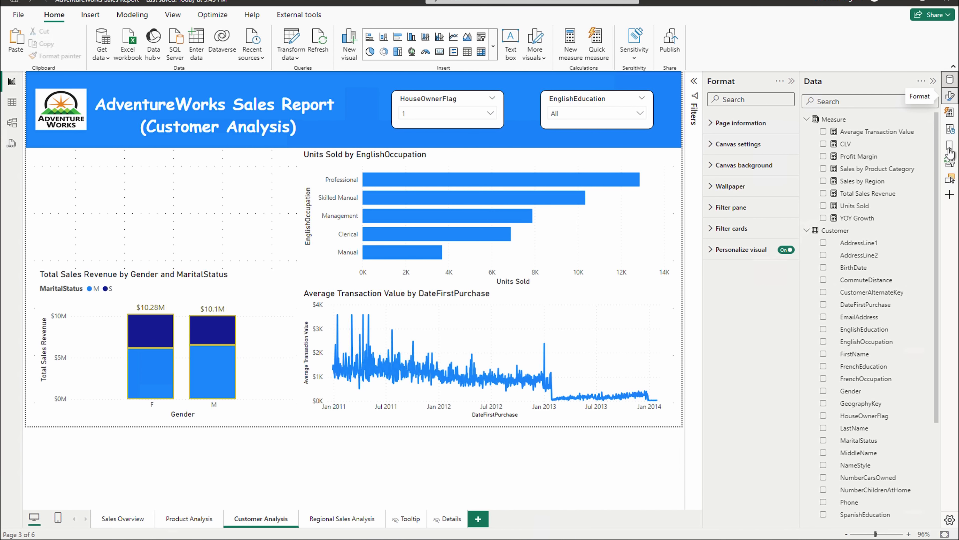
# - Enable the Build a visual pane in the pane switcher and open it
pyautogui.click(951, 200)
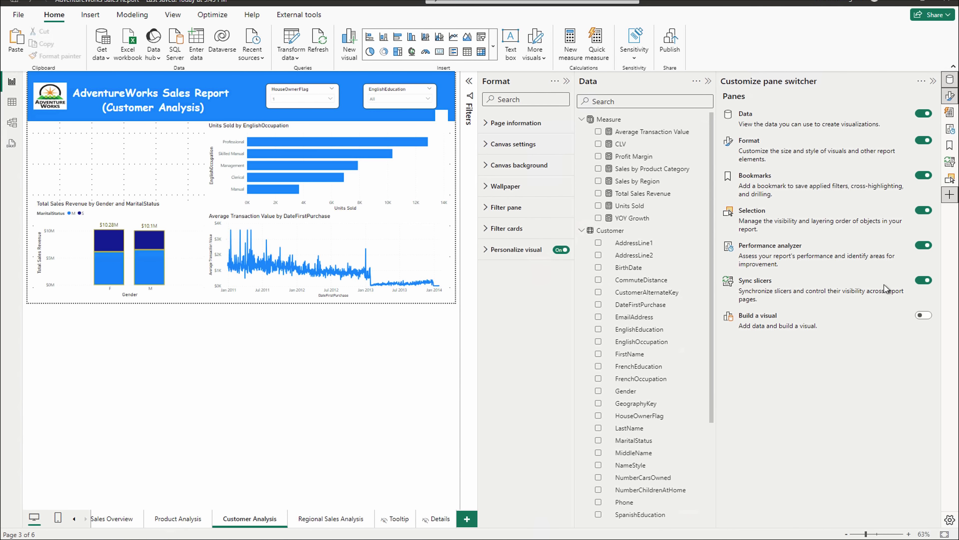
pyautogui.click(924, 315)
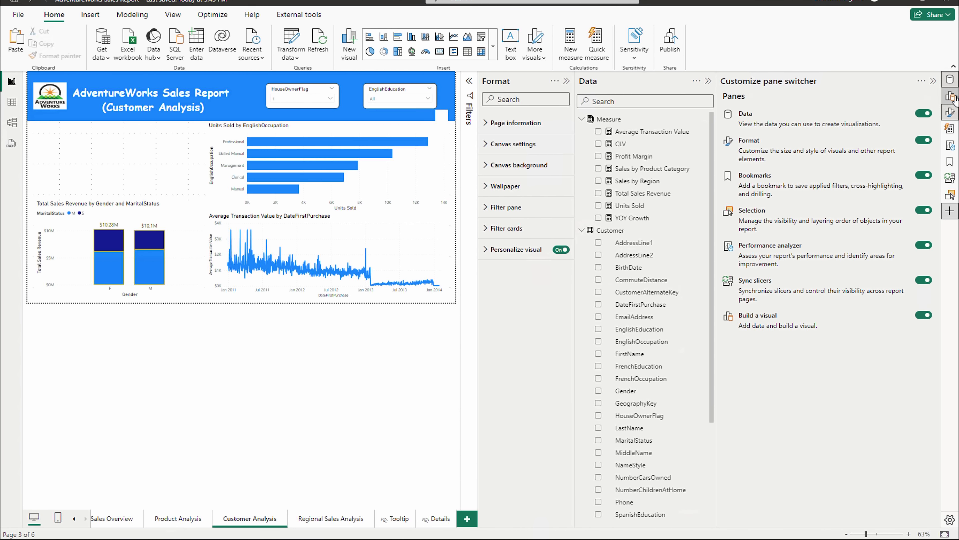
pyautogui.click(950, 96)
# - Insert a narrative visual above the revenue chart and choose the Custom narrative type
pyautogui.click(561, 110)
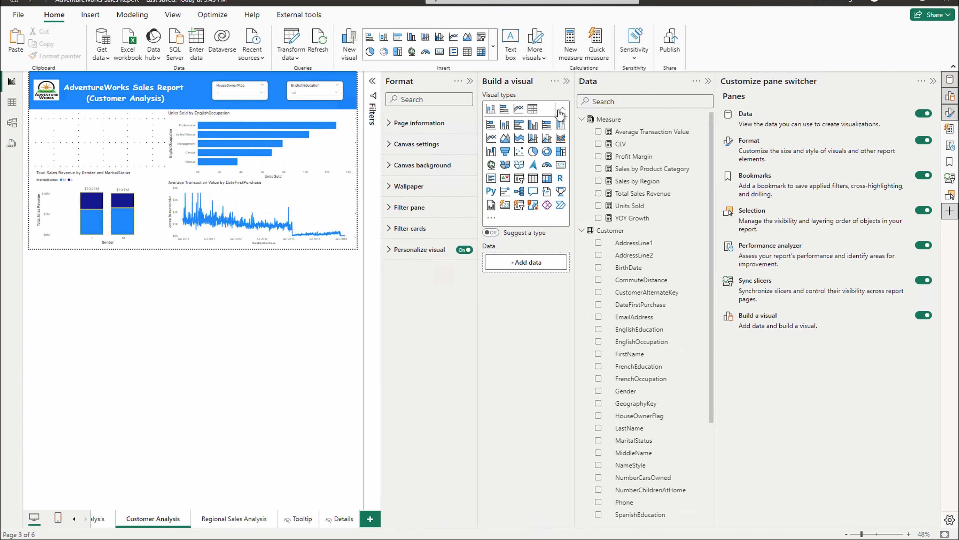
pyautogui.click(546, 191)
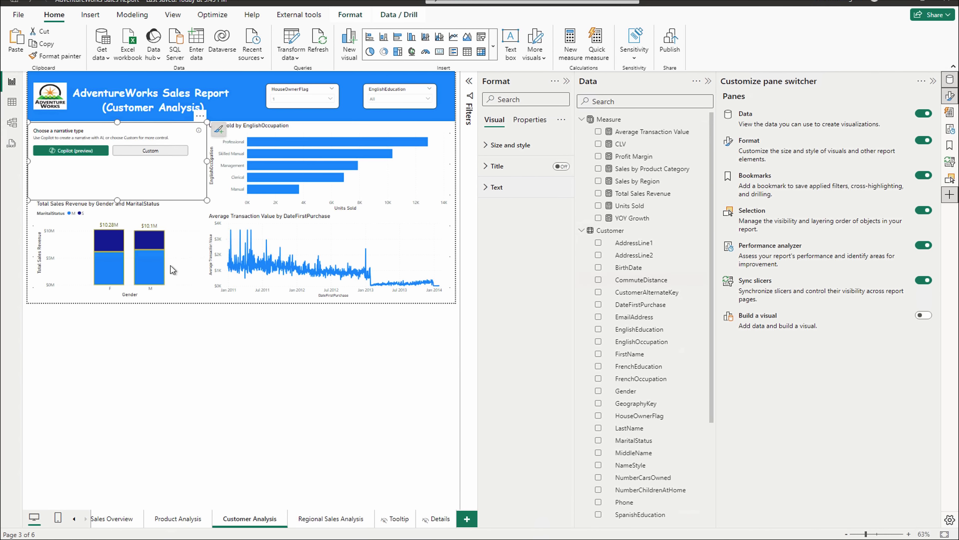
pyautogui.click(140, 158)
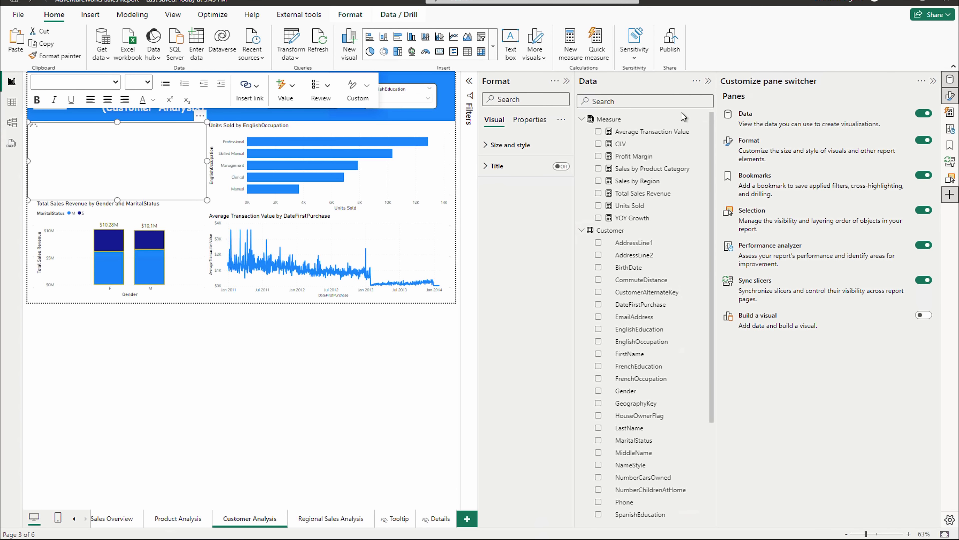
# - Collapse the Data and Customize pane switcher panes and narrow the narrative from its left edge to line up with the revenue chart
pyautogui.click(709, 81)
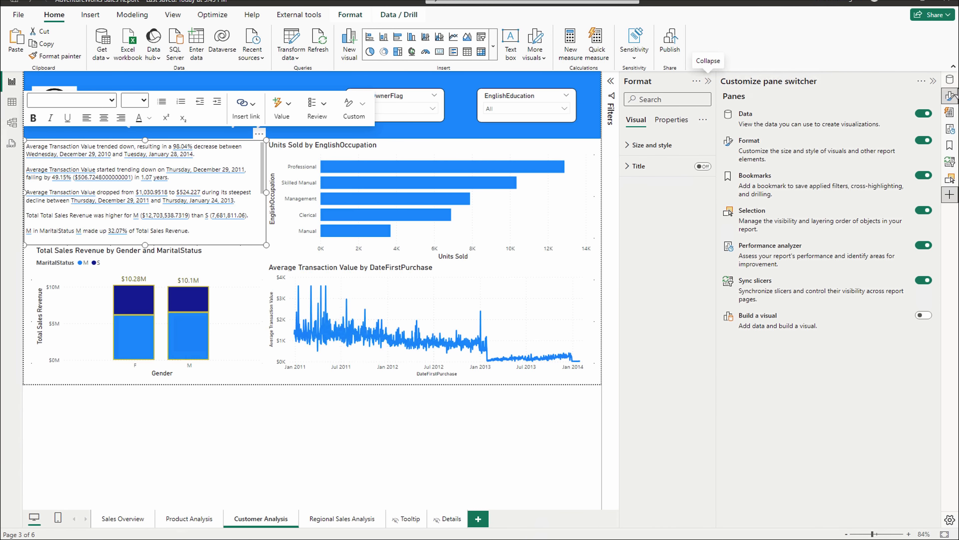
pyautogui.click(933, 81)
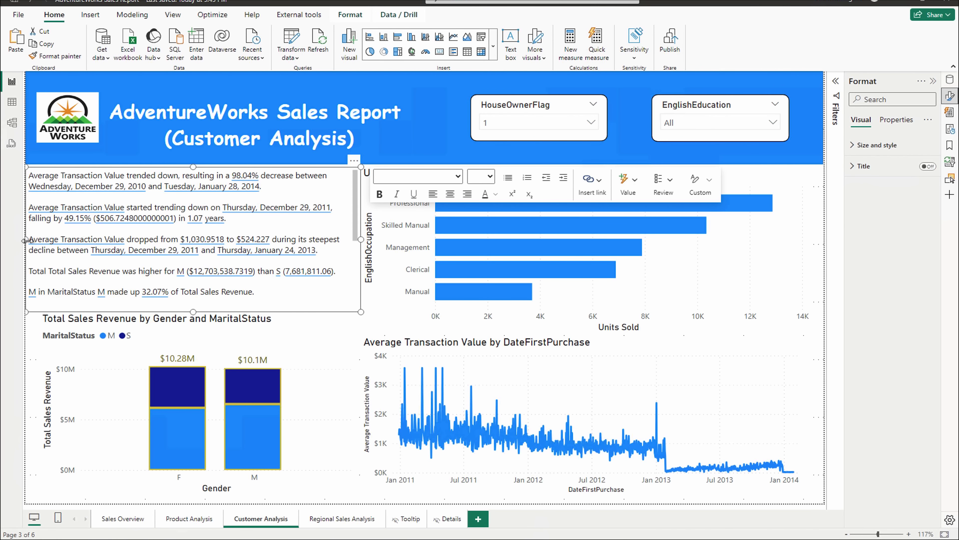
pyautogui.moveTo(26, 240); pyautogui.dragTo(39, 240)
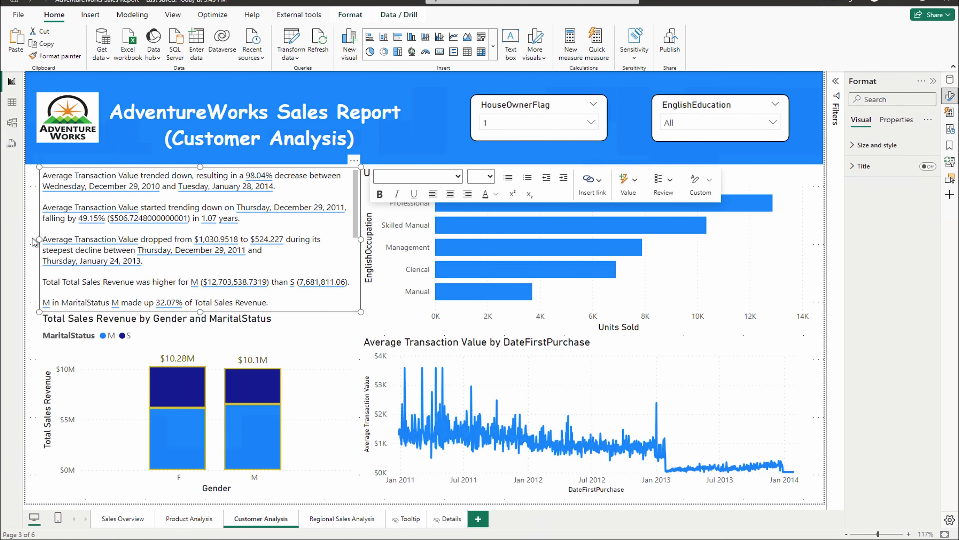
pyautogui.click(33, 241)
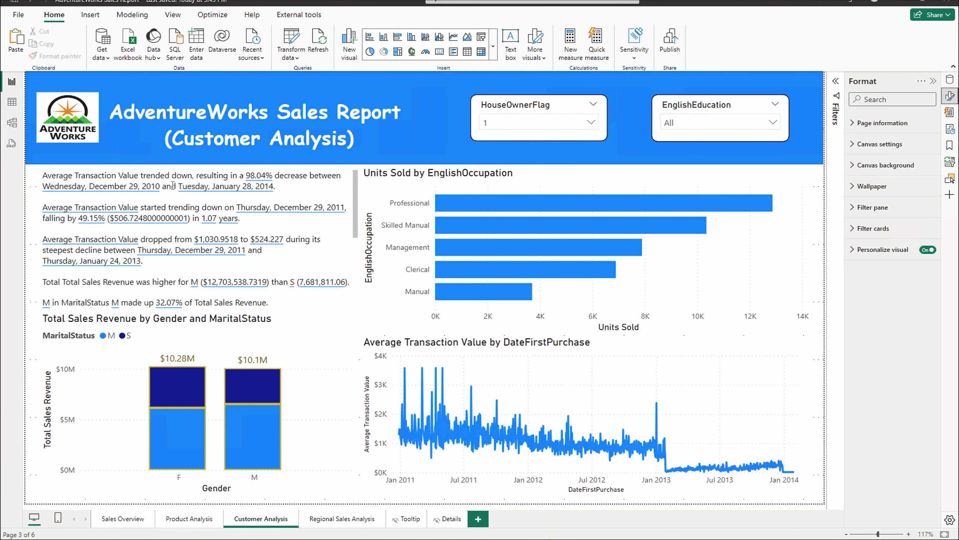
# - Inspect the definition and format settings of the narrative's 98.04% value without saving, and read through the rest of the summary
pyautogui.click(261, 178)
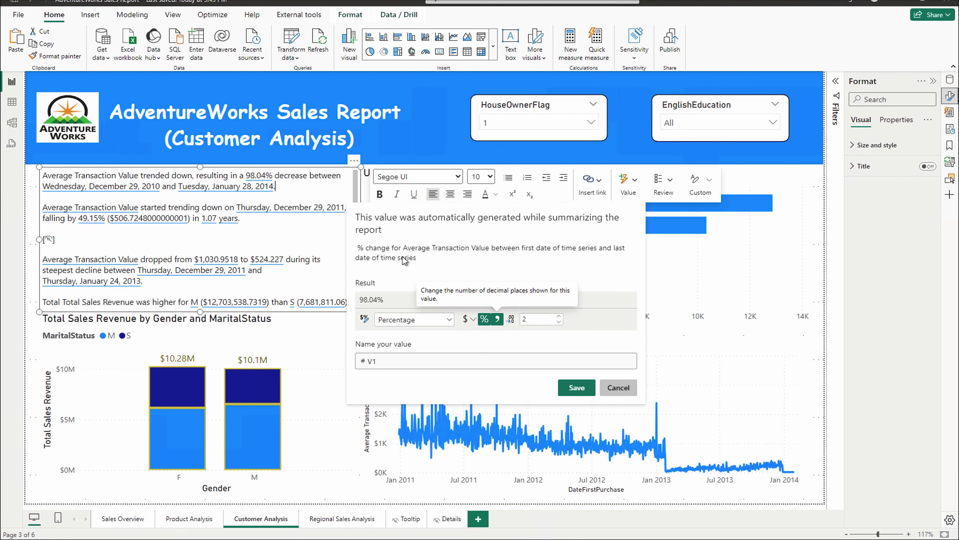
pyautogui.click(386, 365)
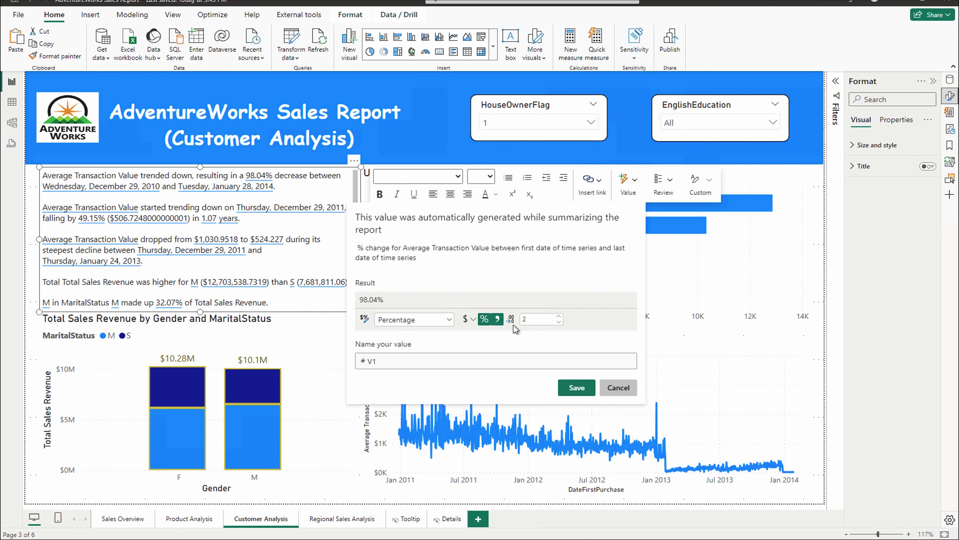
pyautogui.click(617, 387)
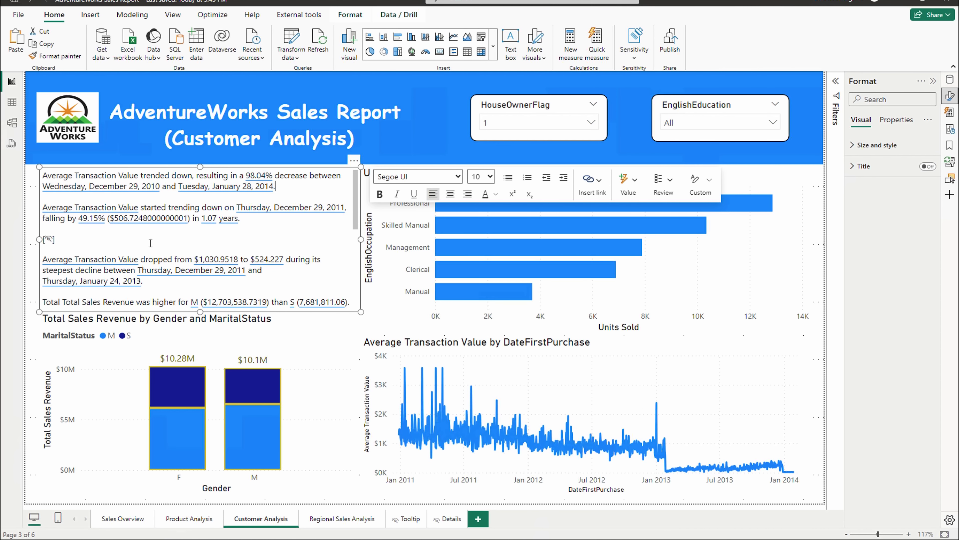
pyautogui.click(31, 264)
pyautogui.click(33, 265)
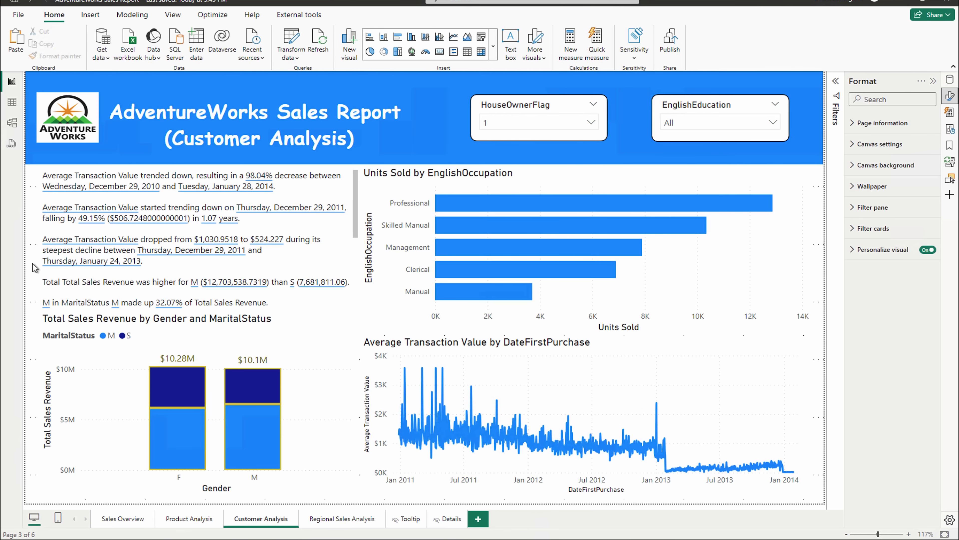
pyautogui.scroll(-3, 248, 246)
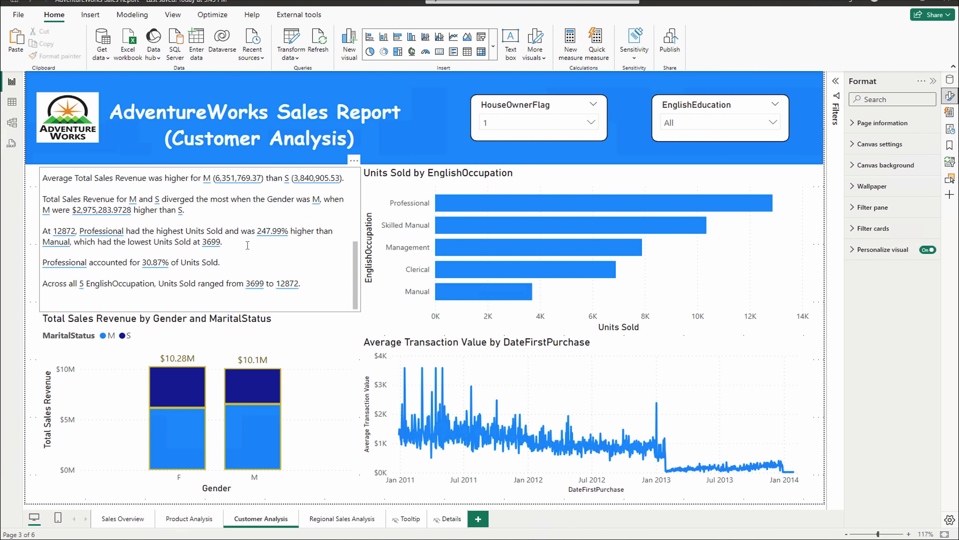